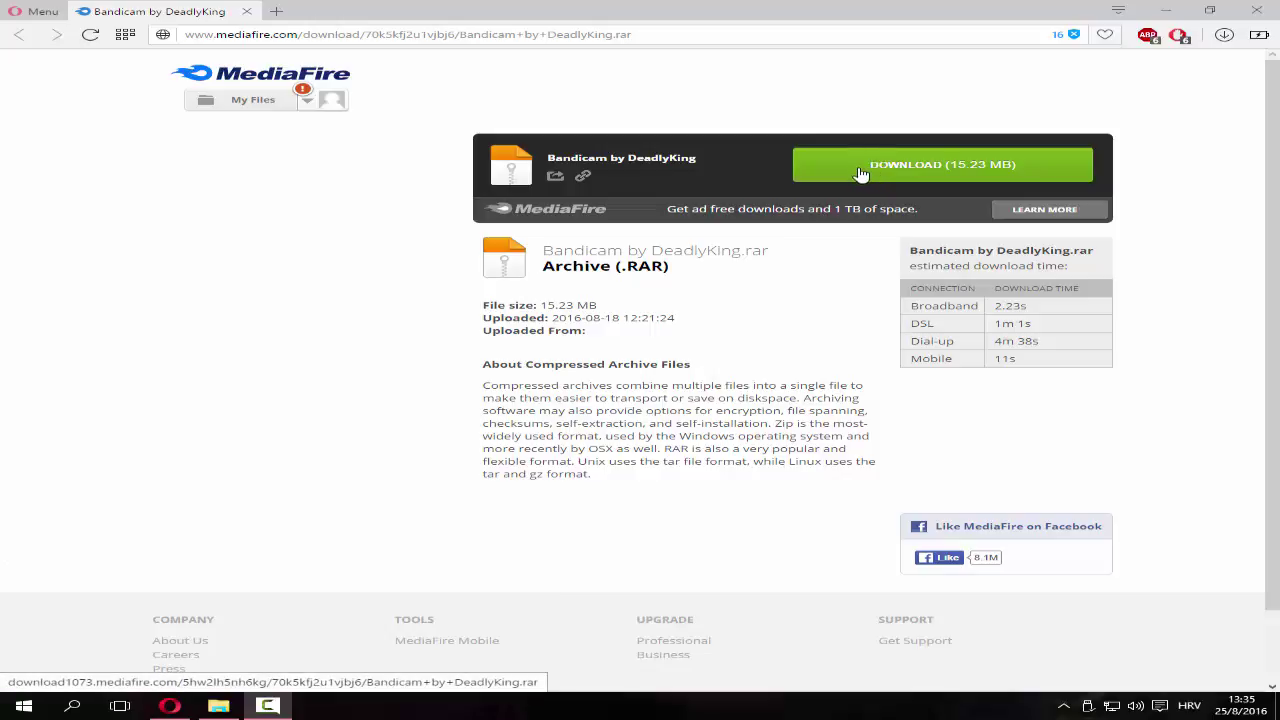
# Show the finished Bandicam by DeadlyKing.rar download in its Downloads folder
pyautogui.click(1222, 36)
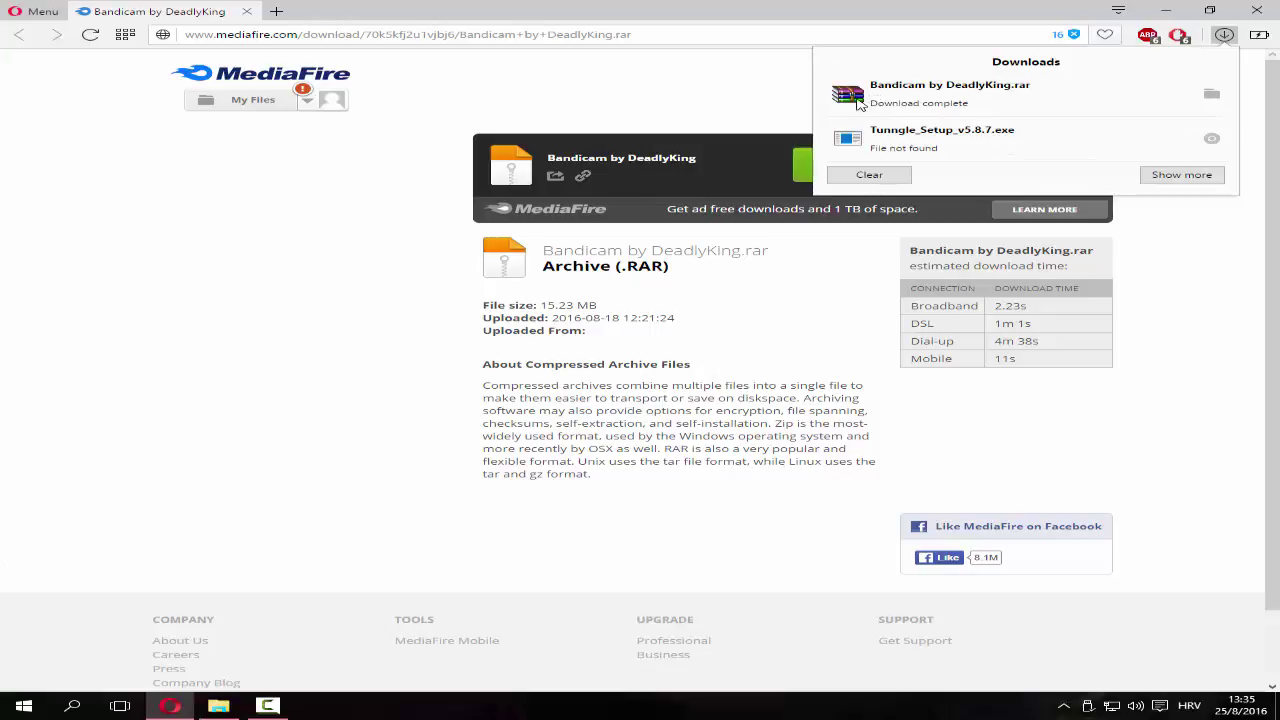
pyautogui.click(1212, 95)
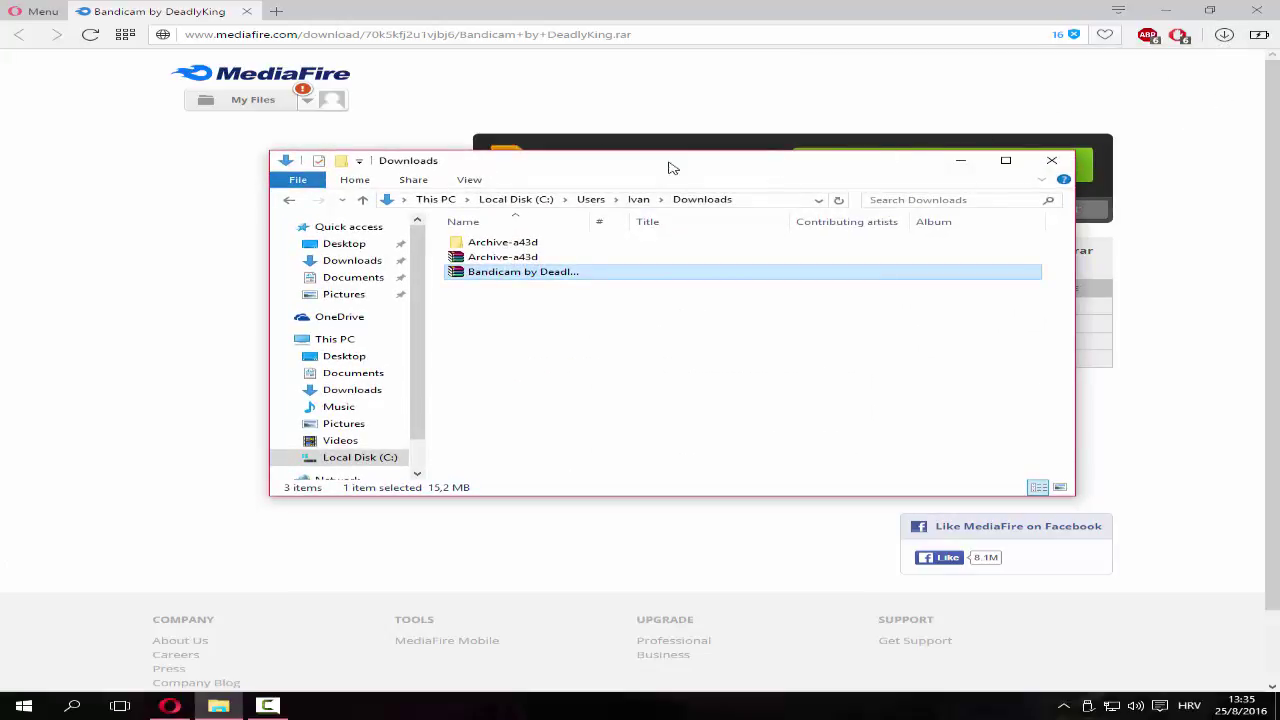
# Minimize Opera and extract the RAR to a 'Bandicam by DeadlyKing' folder
pyautogui.moveTo(607, 166); pyautogui.dragTo(615, 170)
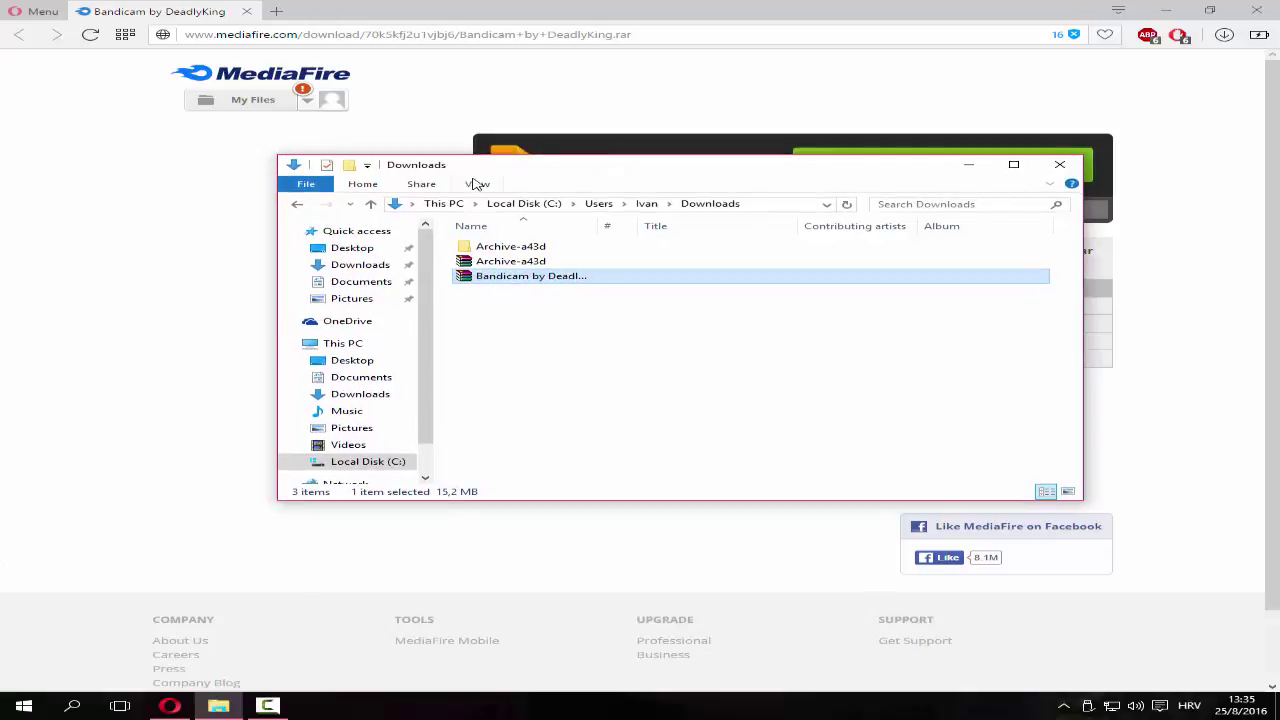
pyautogui.moveTo(505, 166); pyautogui.dragTo(513, 166)
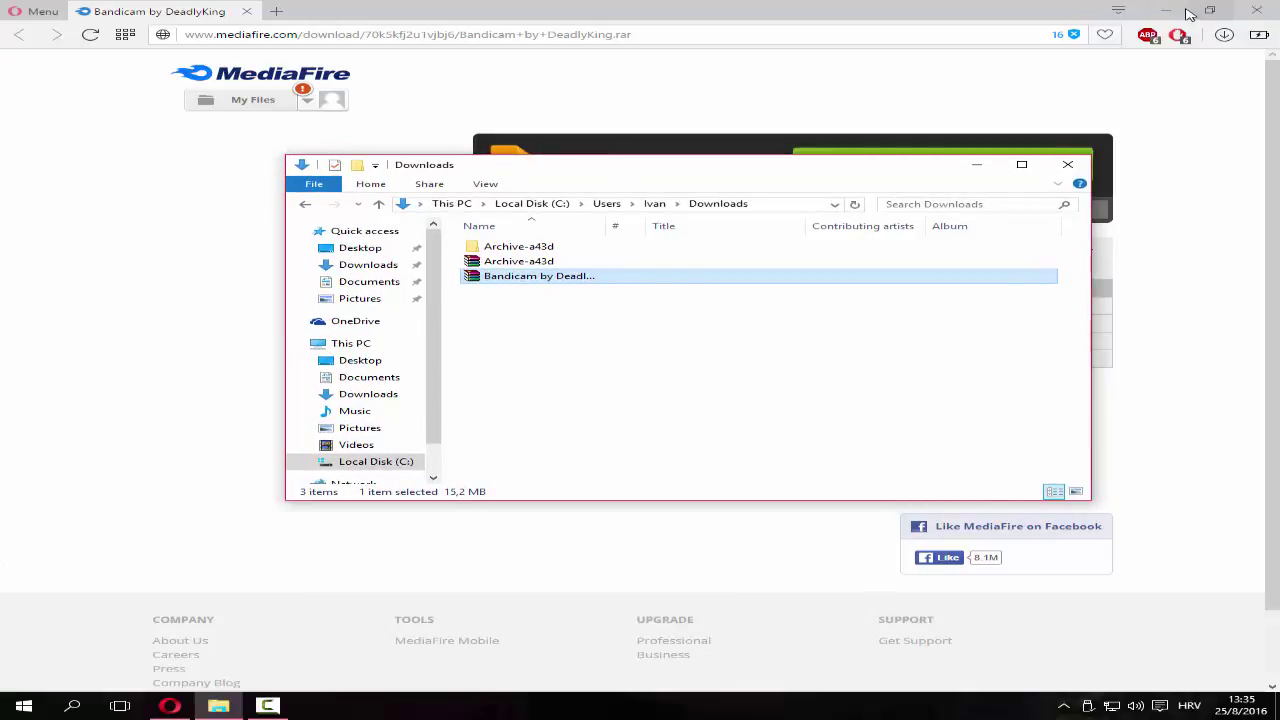
pyautogui.click(1183, 8)
pyautogui.click(1165, 10)
pyautogui.moveTo(581, 182); pyautogui.dragTo(575, 152)
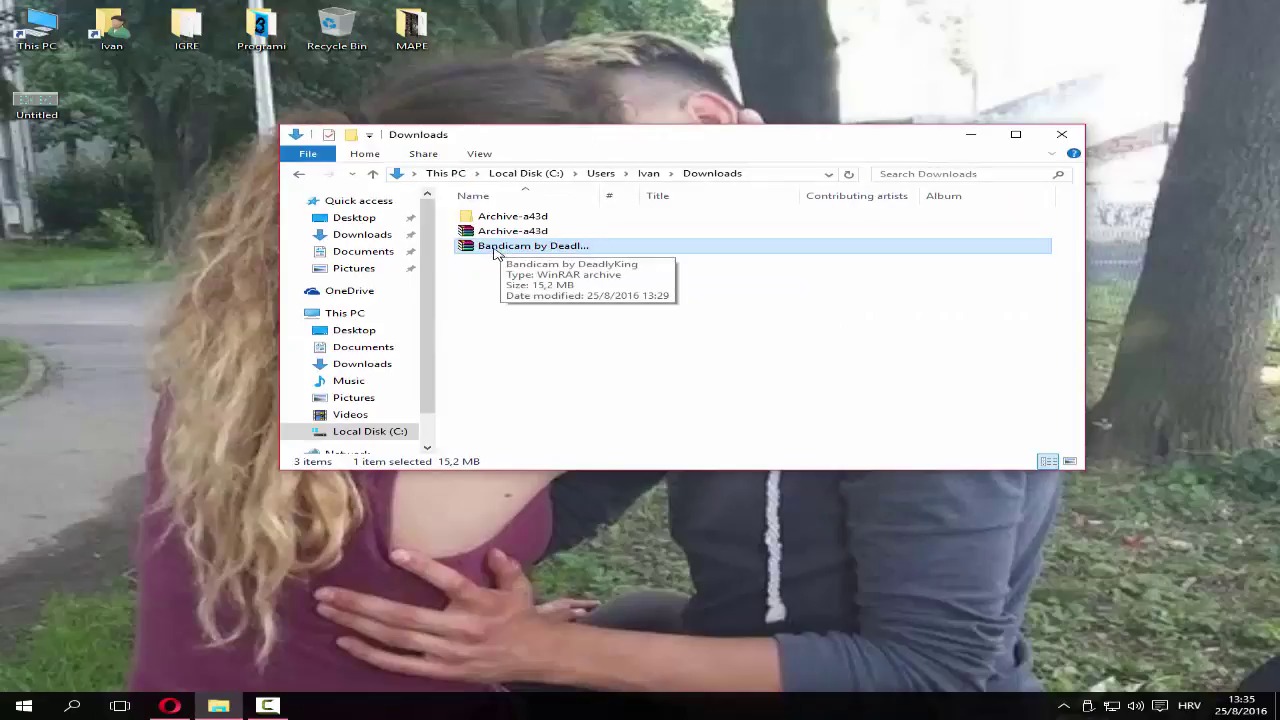
pyautogui.rightClick(493, 252)
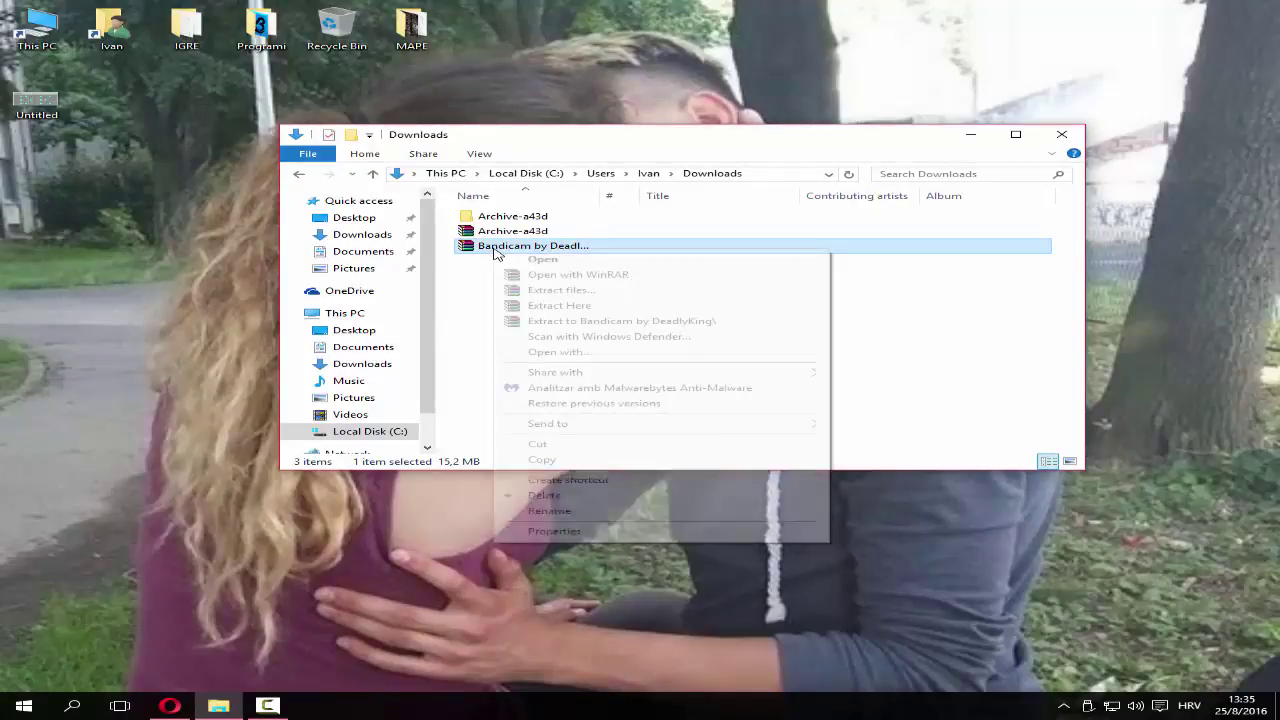
pyautogui.click(601, 321)
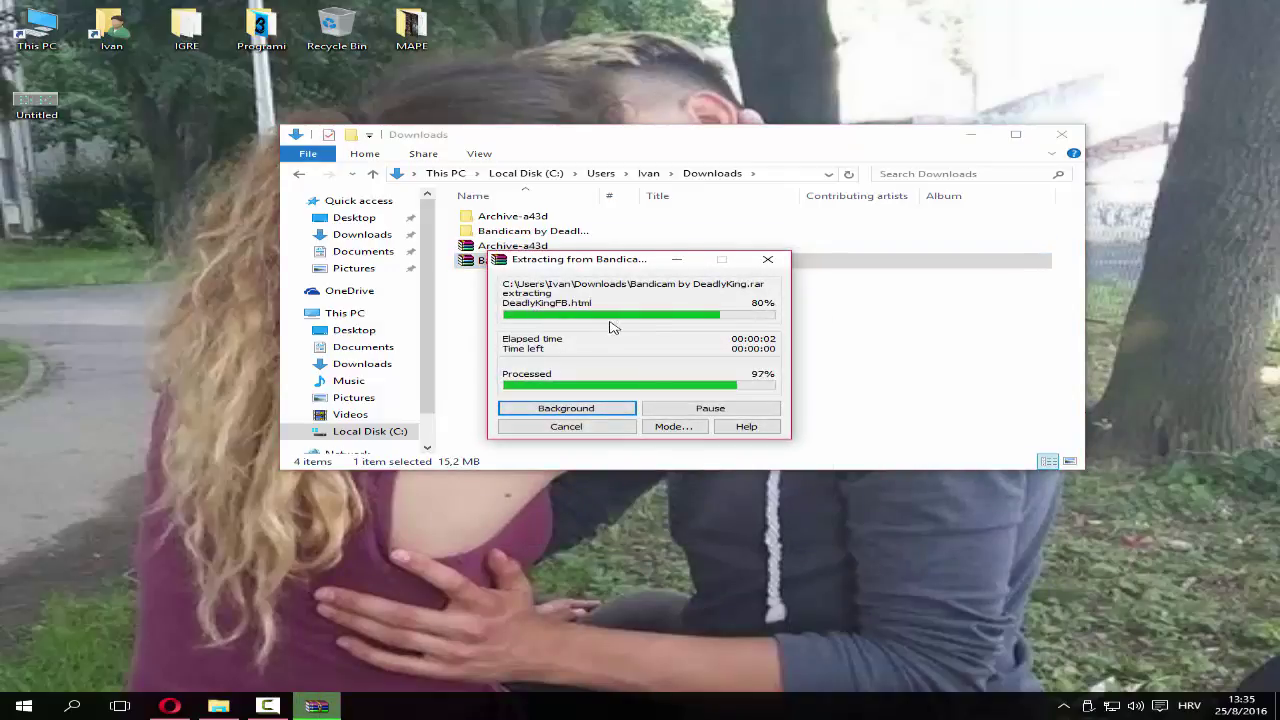
# Open the inner Bandicam by DeadlyKing folder, refresh it, and select bdcamsetup
pyautogui.doubleClick(604, 232)
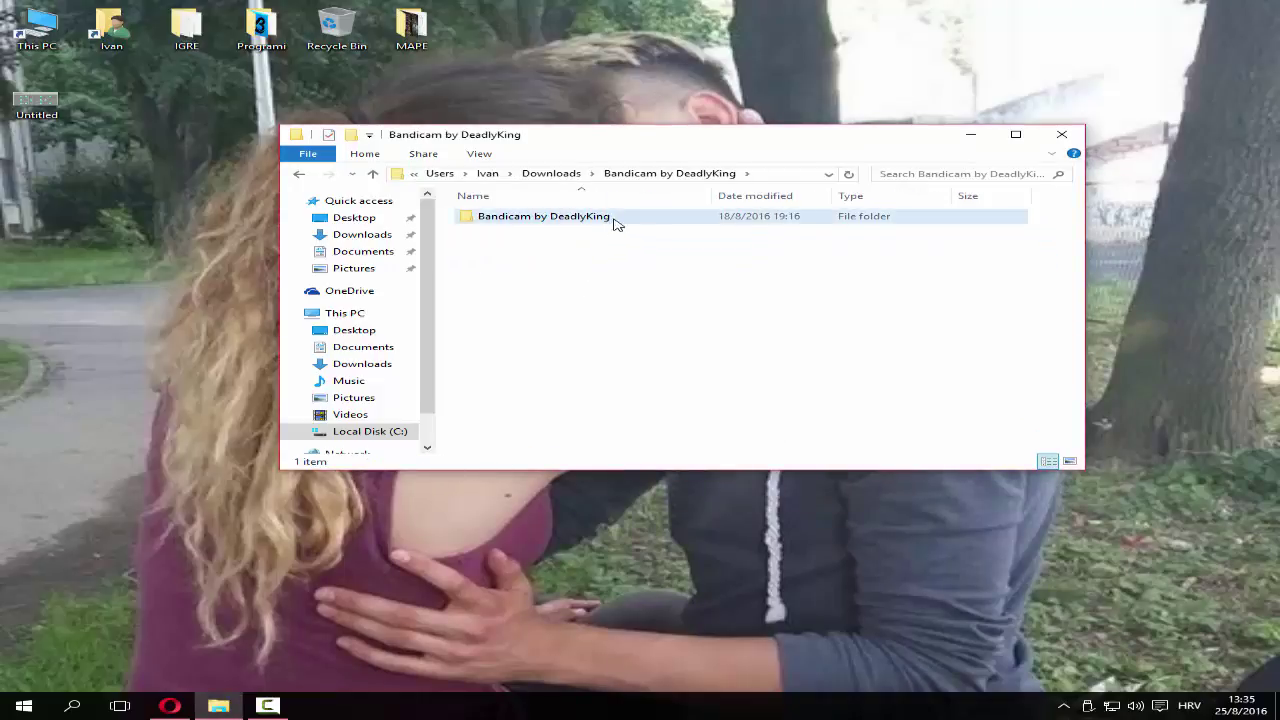
pyautogui.doubleClick(615, 224)
pyautogui.rightClick(554, 331)
pyautogui.click(630, 389)
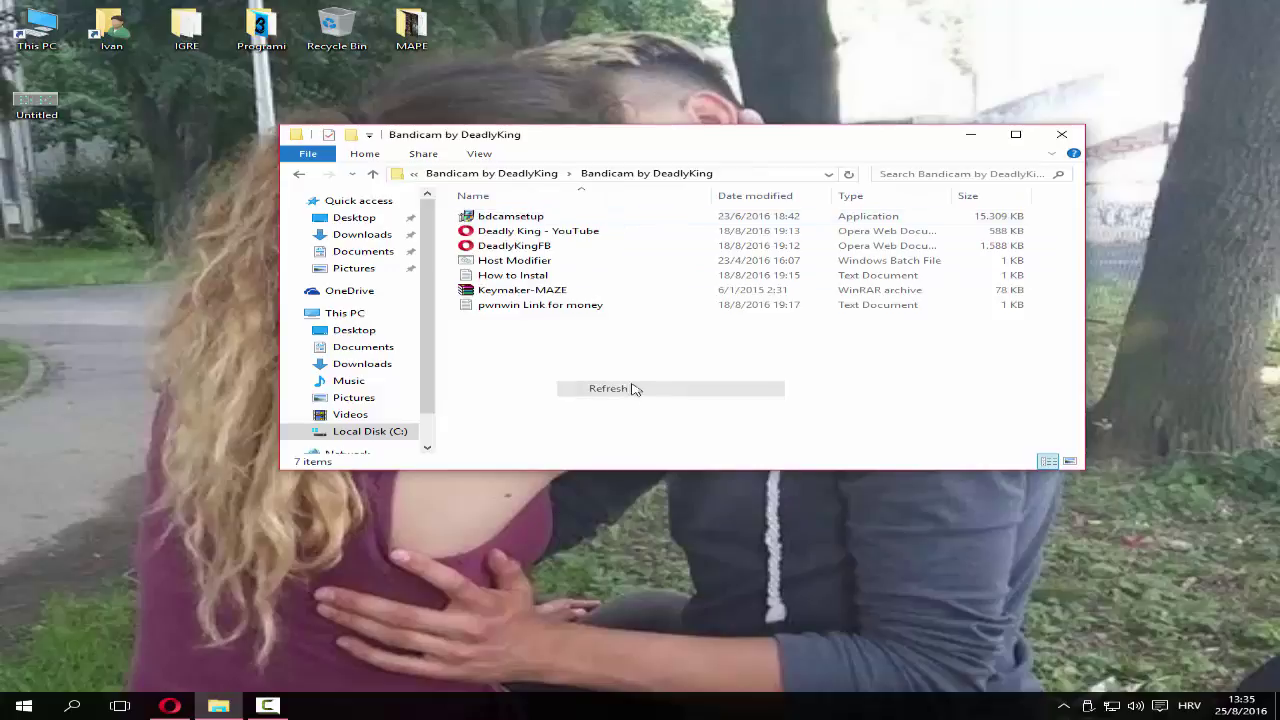
pyautogui.click(576, 217)
# Install Bandicam in English with default components into the default Program Files (x86) folder
pyautogui.doubleClick(576, 218)
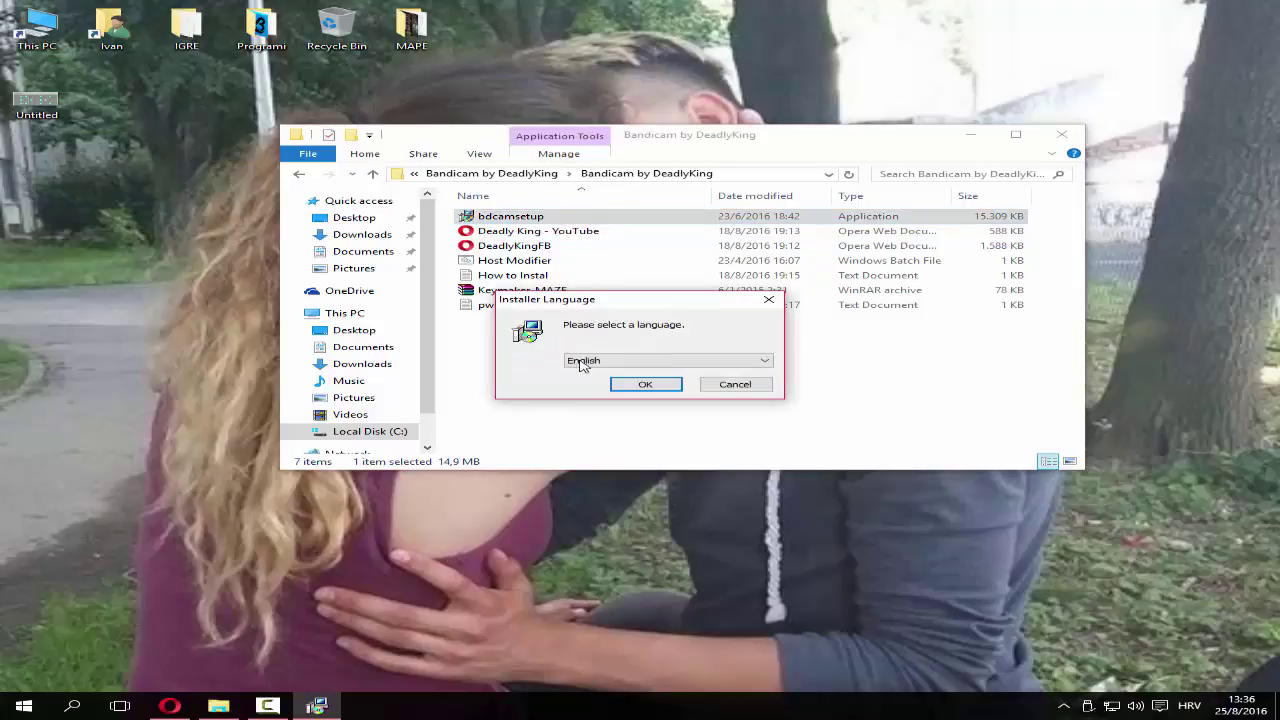
pyautogui.click(645, 386)
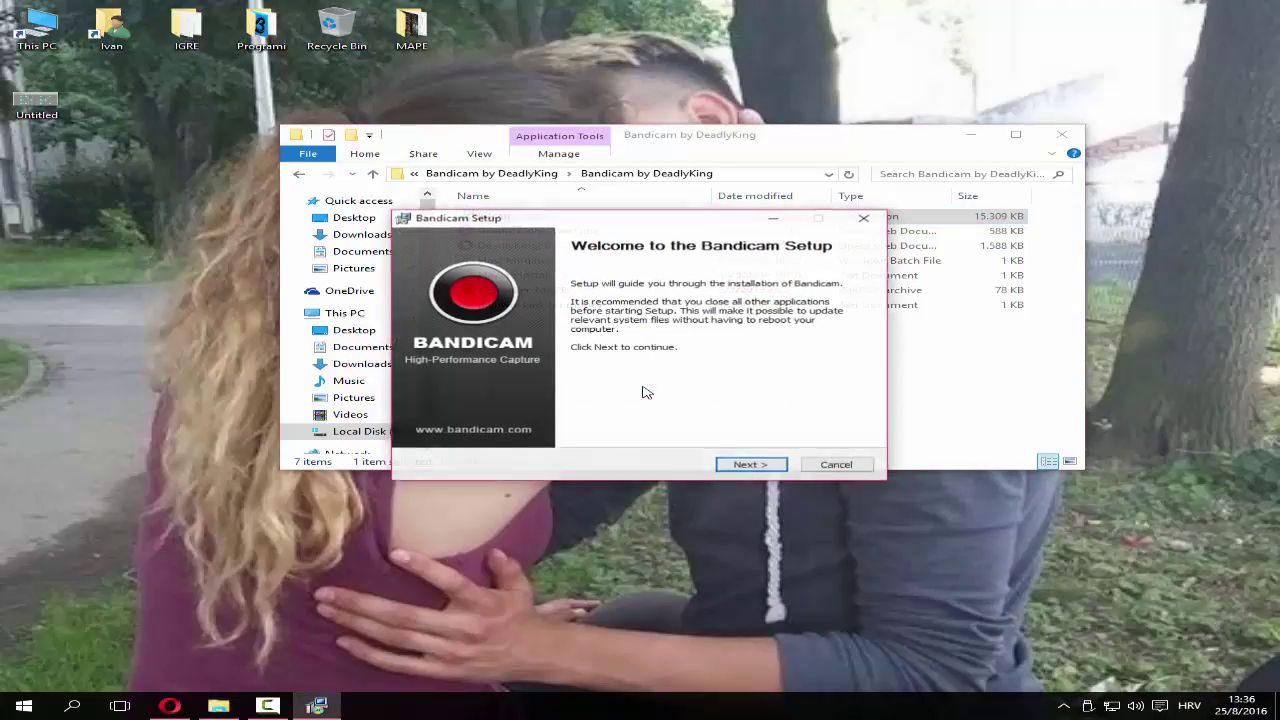
pyautogui.click(751, 465)
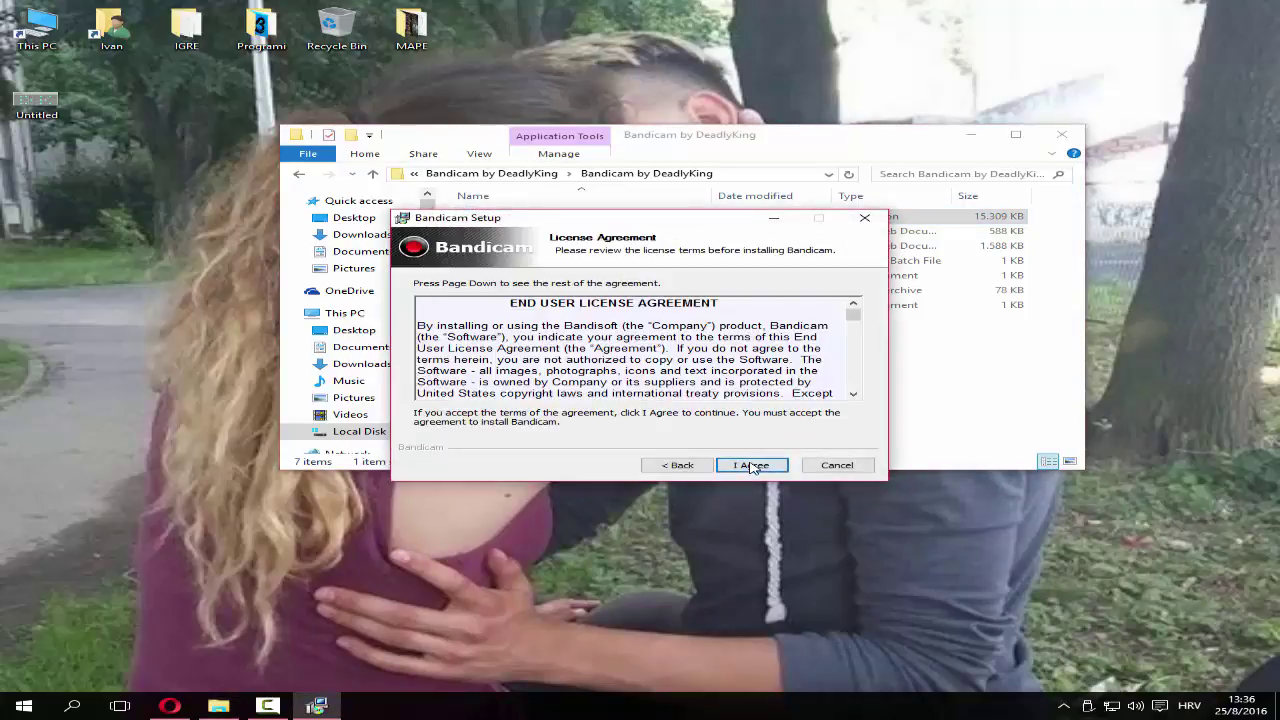
pyautogui.click(751, 466)
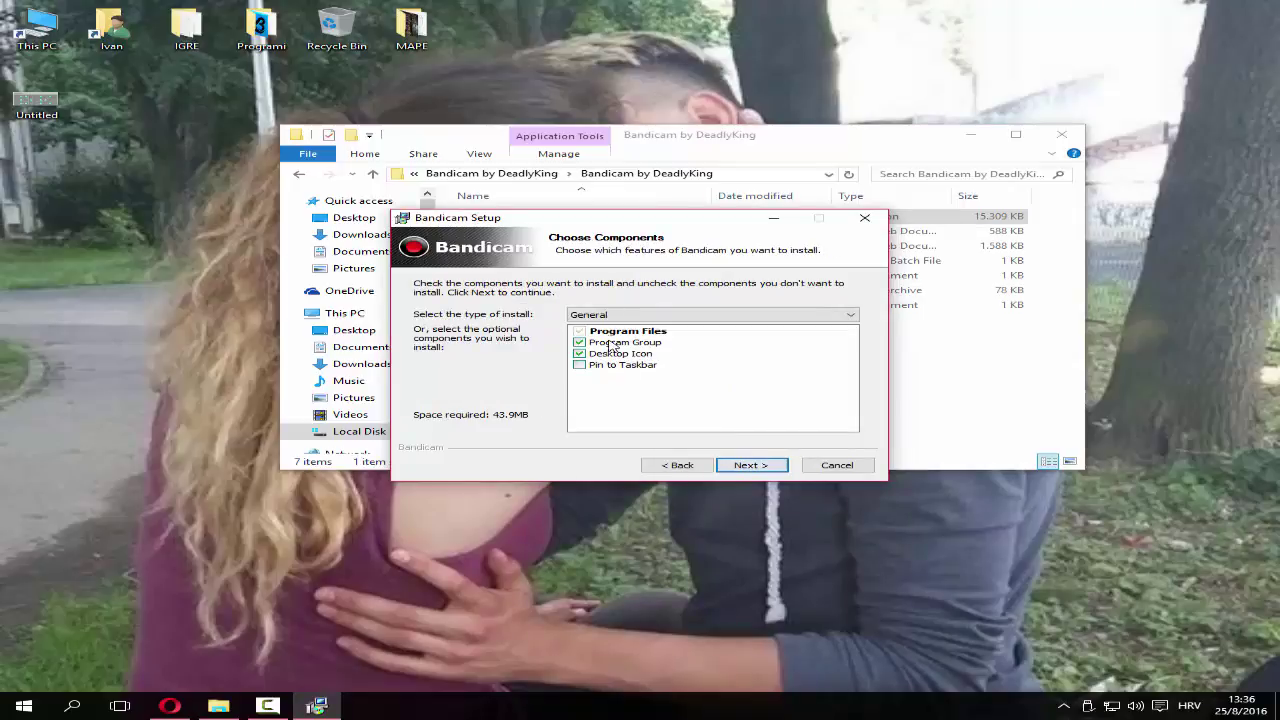
pyautogui.click(751, 466)
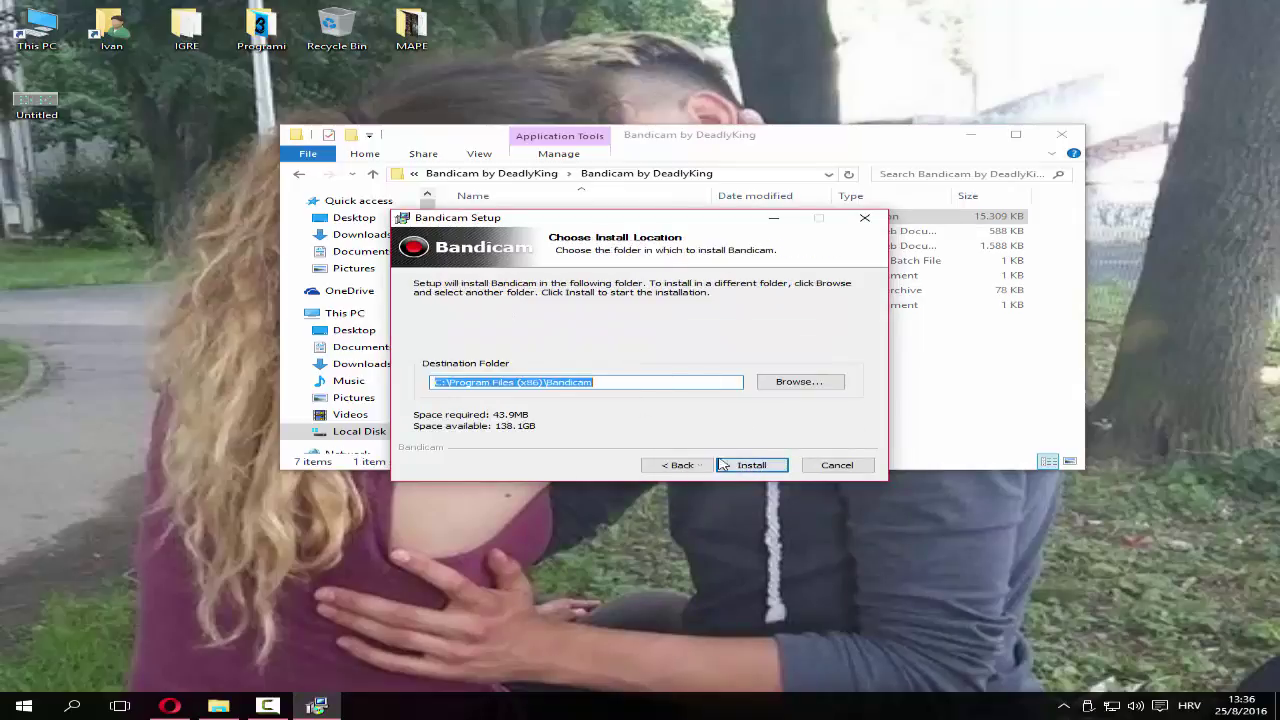
pyautogui.click(750, 467)
pyautogui.click(750, 466)
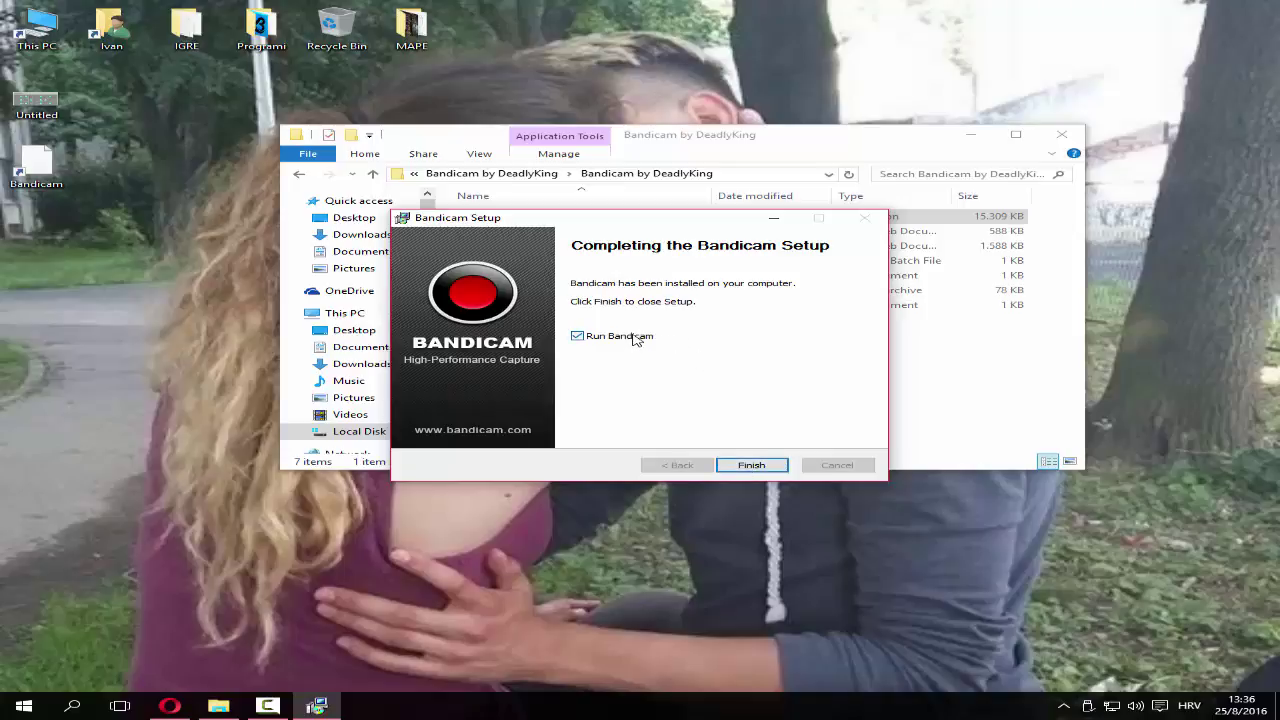
# Finish setup, close the Bandicam support tab in Opera, and minimize the browser
pyautogui.click(751, 466)
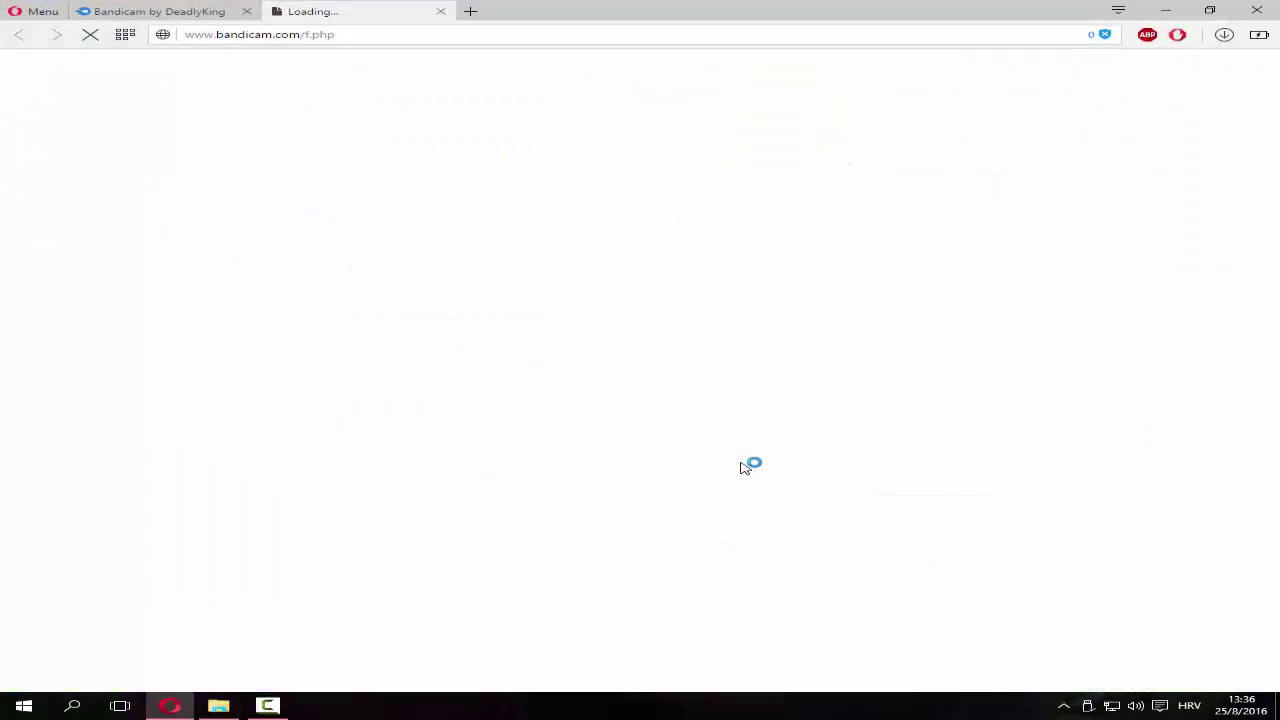
pyautogui.click(441, 11)
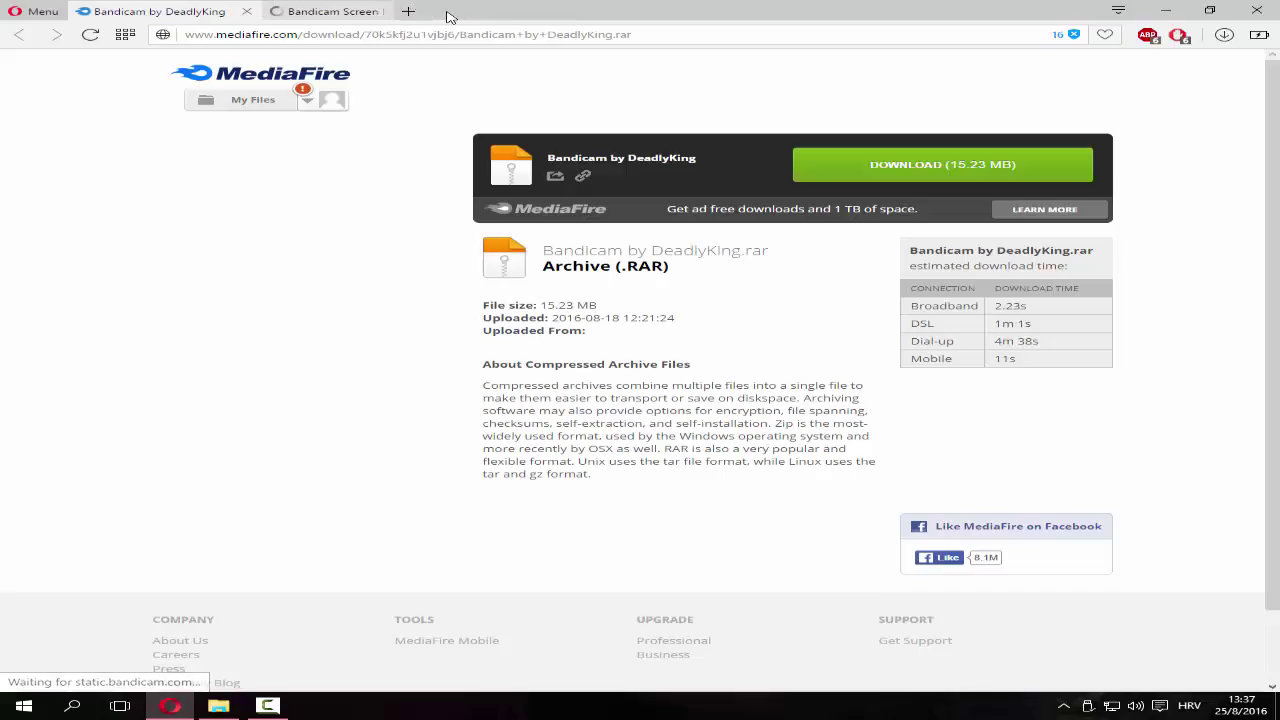
pyautogui.click(1163, 15)
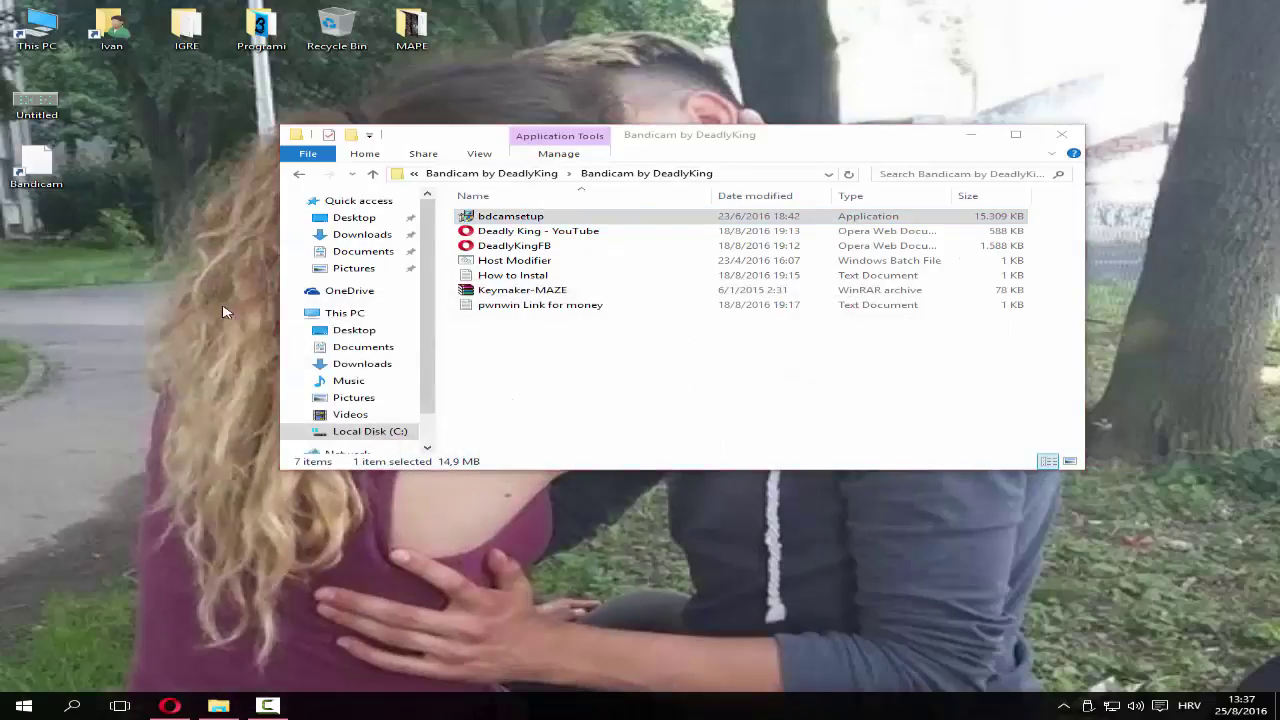
# Extract the Keymaker-MAZE archive into its own folder
pyautogui.rightClick(250, 322)
pyautogui.click(252, 322)
pyautogui.click(503, 294)
pyautogui.rightClick(503, 294)
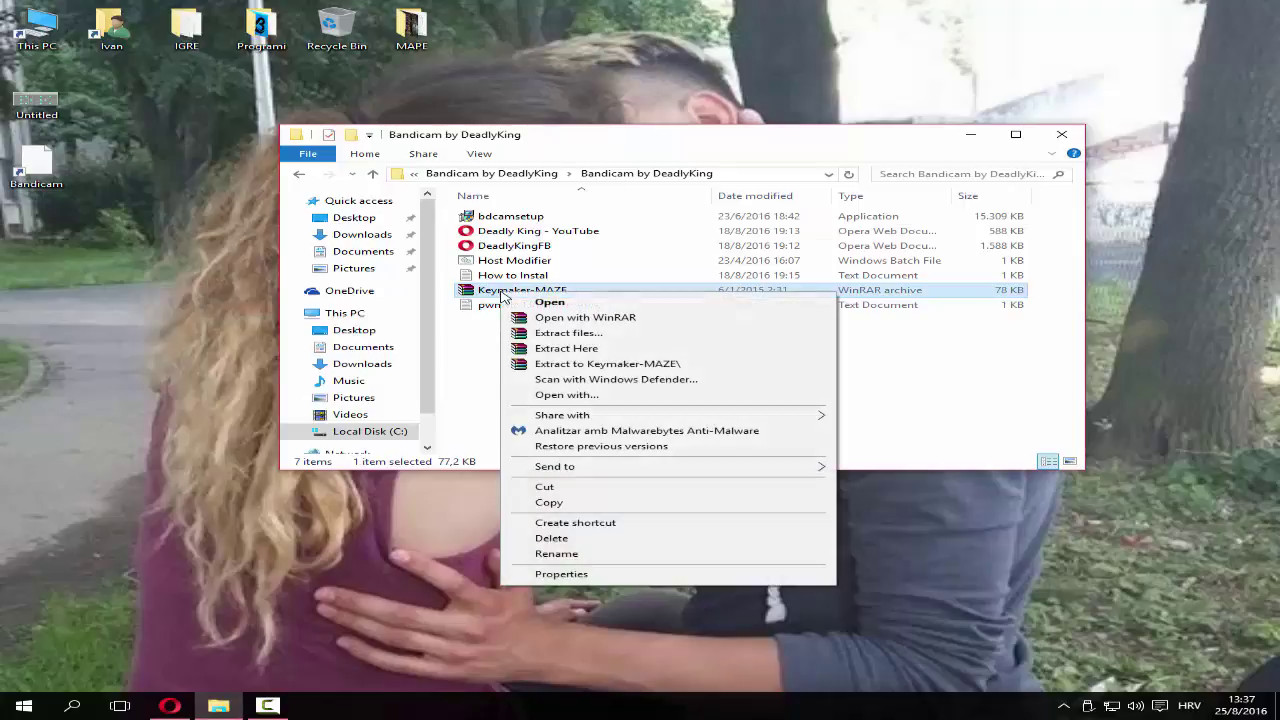
pyautogui.click(650, 364)
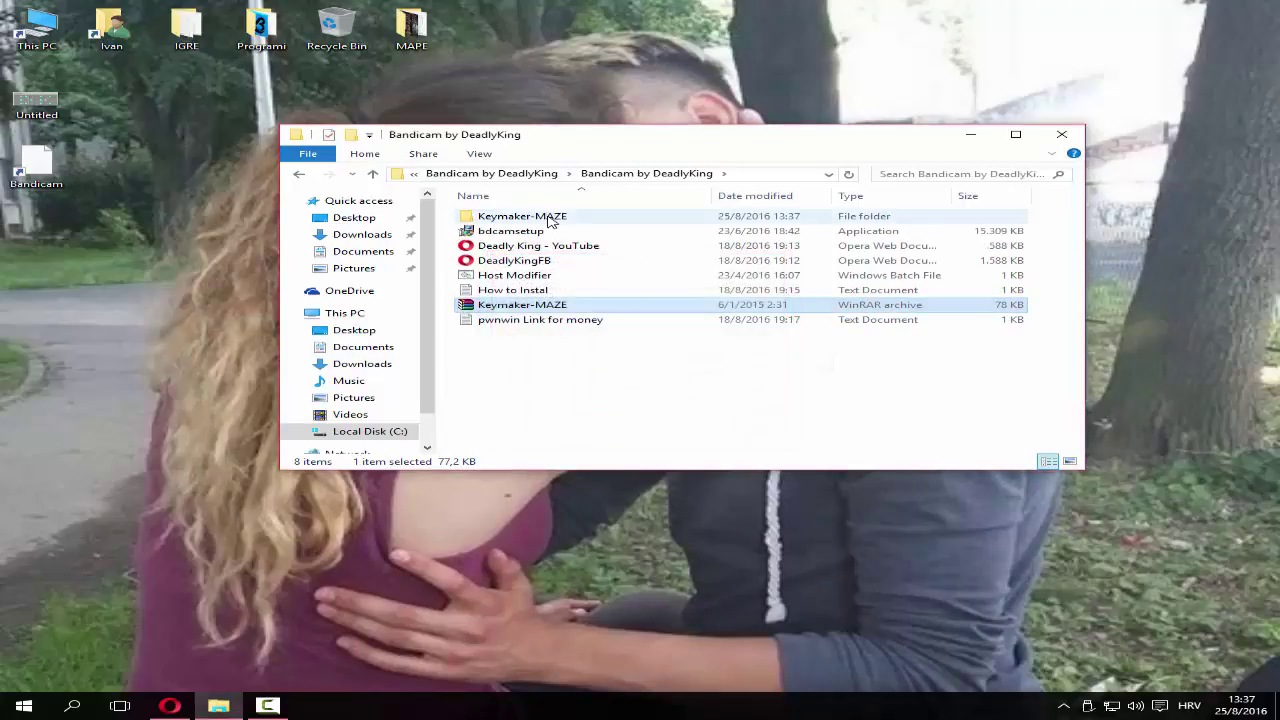
# Open the Keymaker-MAZE folder and launch keymaker from its context menu
pyautogui.doubleClick(549, 216)
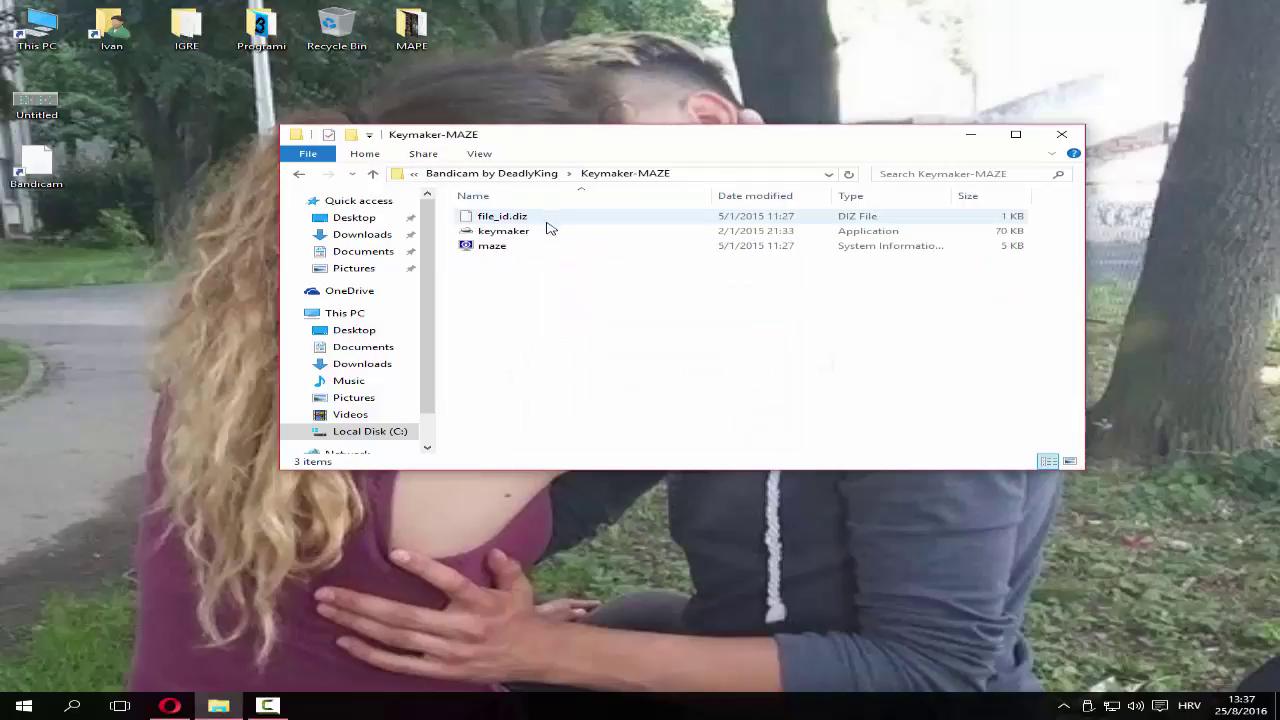
pyautogui.rightClick(535, 236)
pyautogui.rightClick(521, 236)
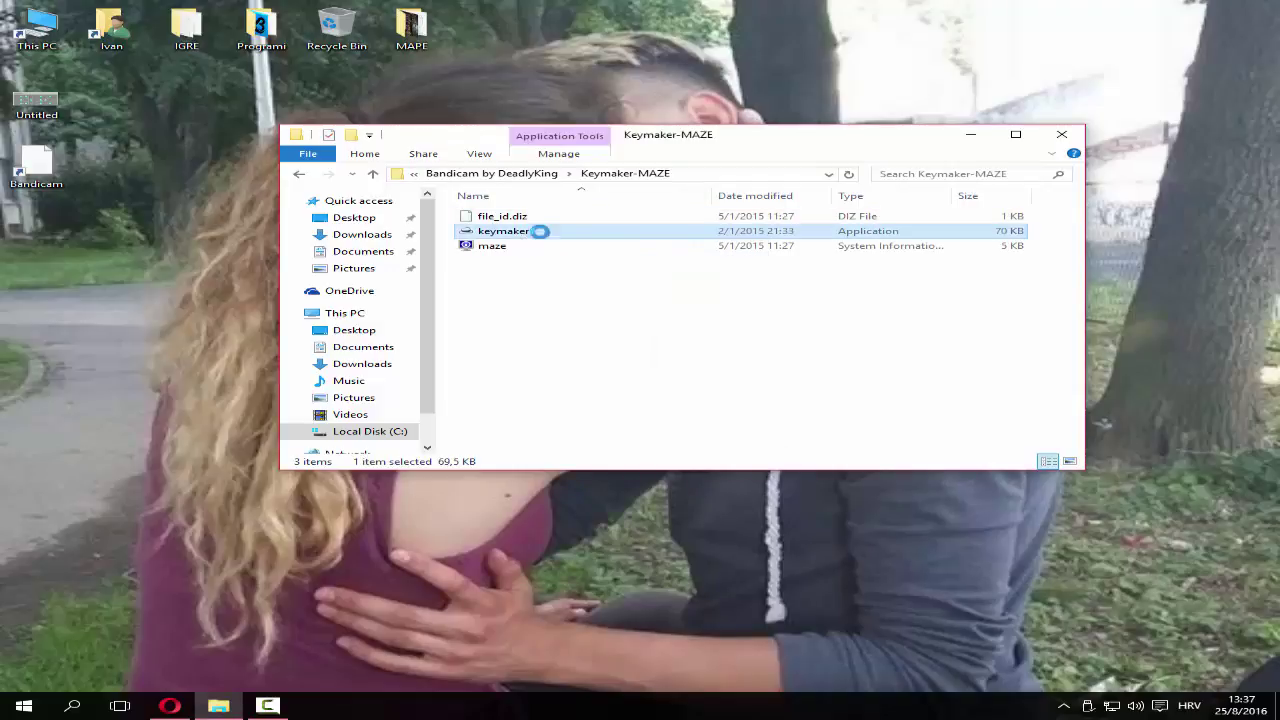
pyautogui.click(610, 259)
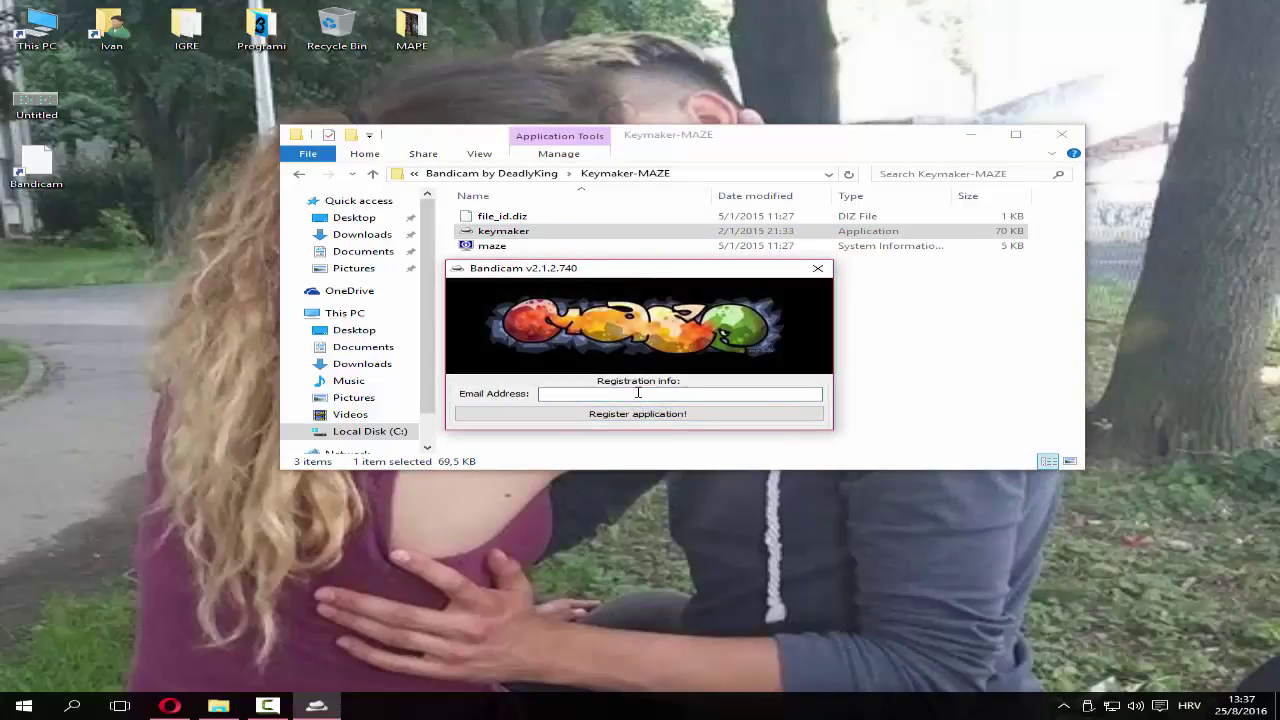
# Register Bandicam in the keymaker with an e-mail address, confirm success, and close it
pyautogui.click(720, 420)
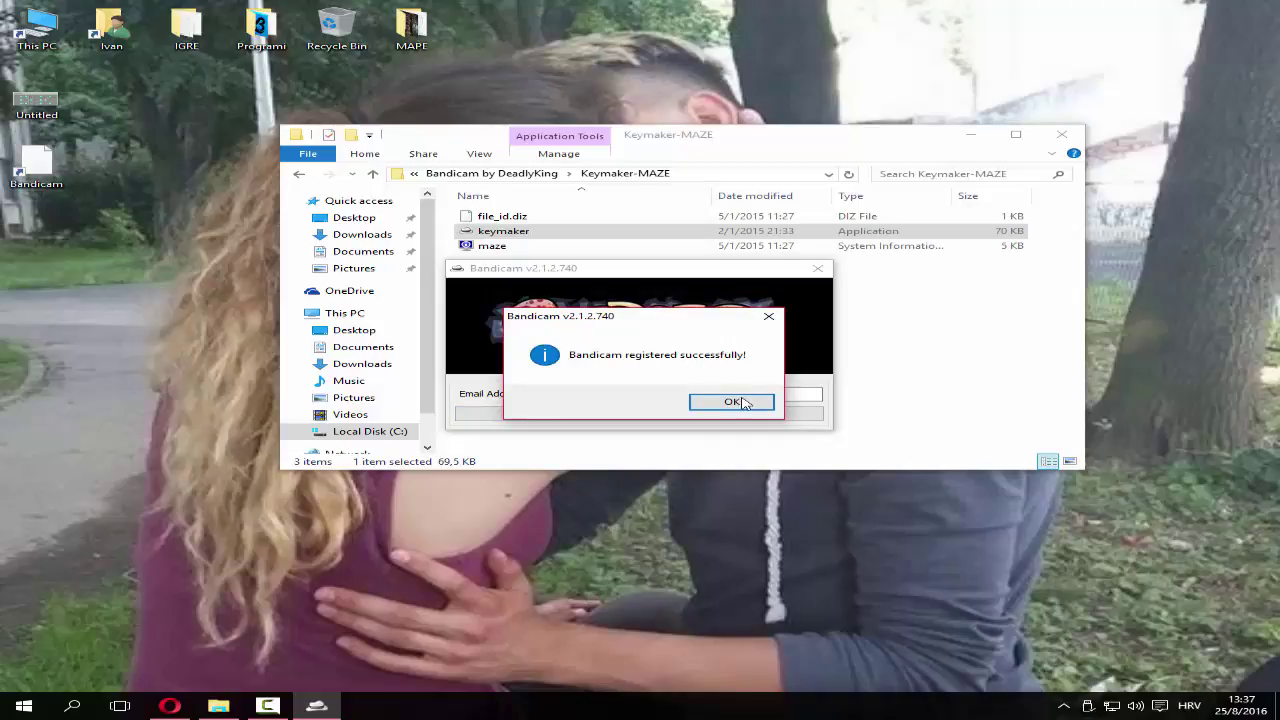
pyautogui.click(733, 402)
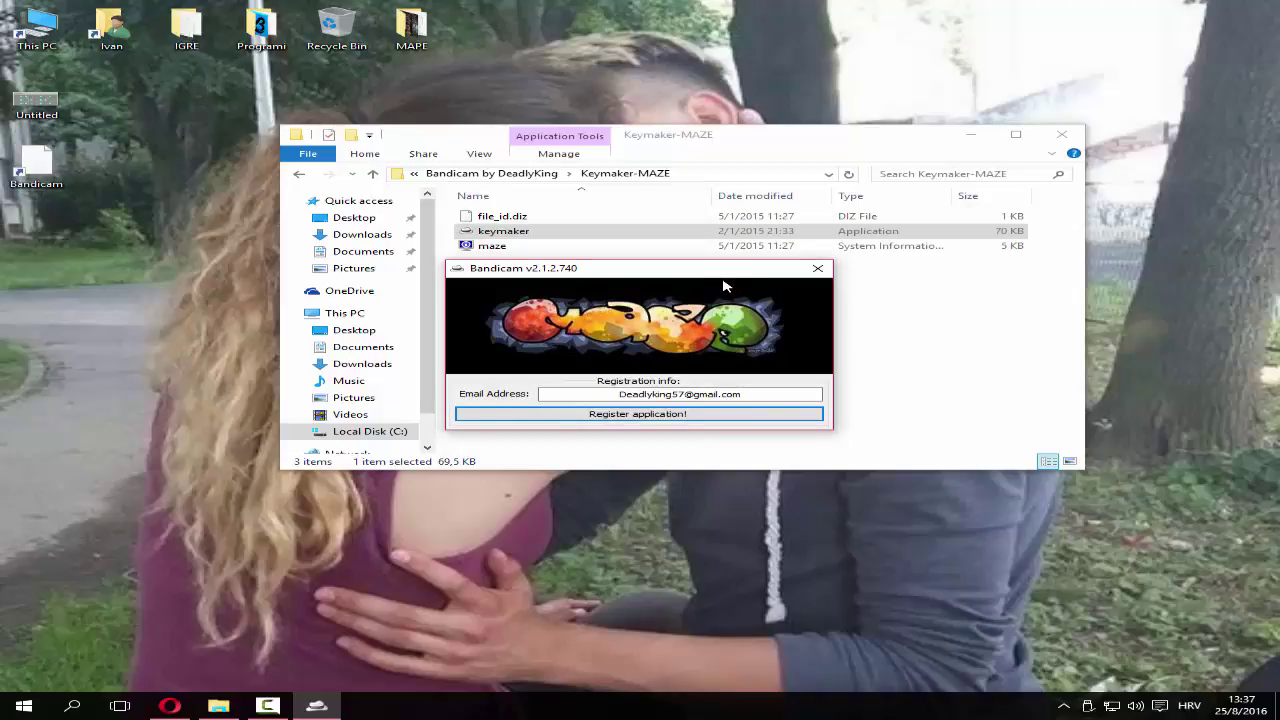
pyautogui.click(817, 268)
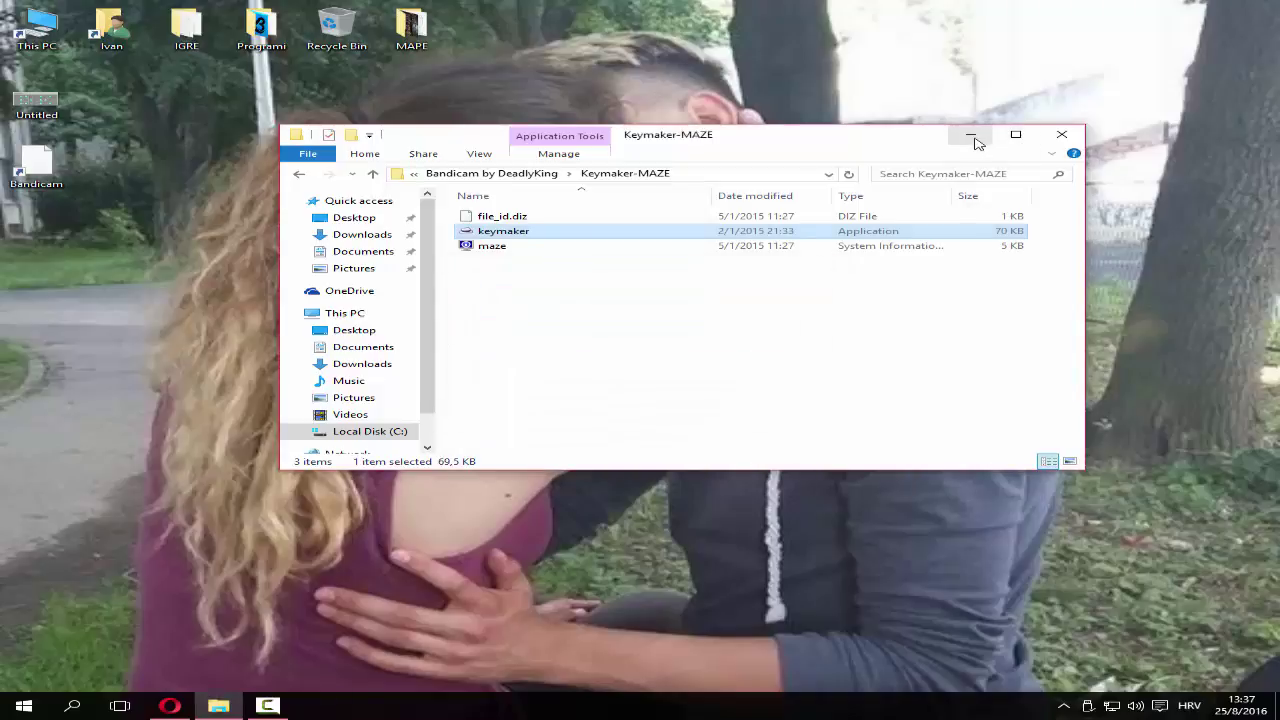
# Launch Bandicam from the desktop, dismiss the not-registered warning, and minimize it to tray
pyautogui.click(970, 135)
pyautogui.doubleClick(36, 165)
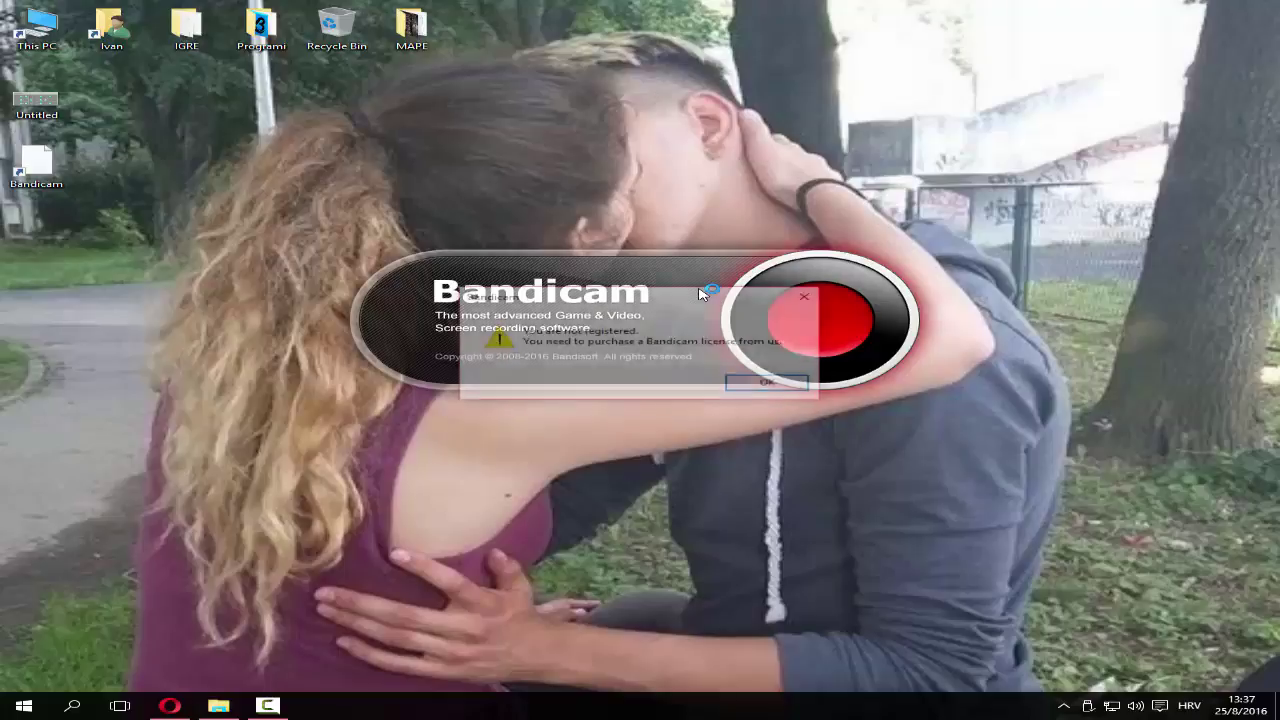
pyautogui.click(772, 386)
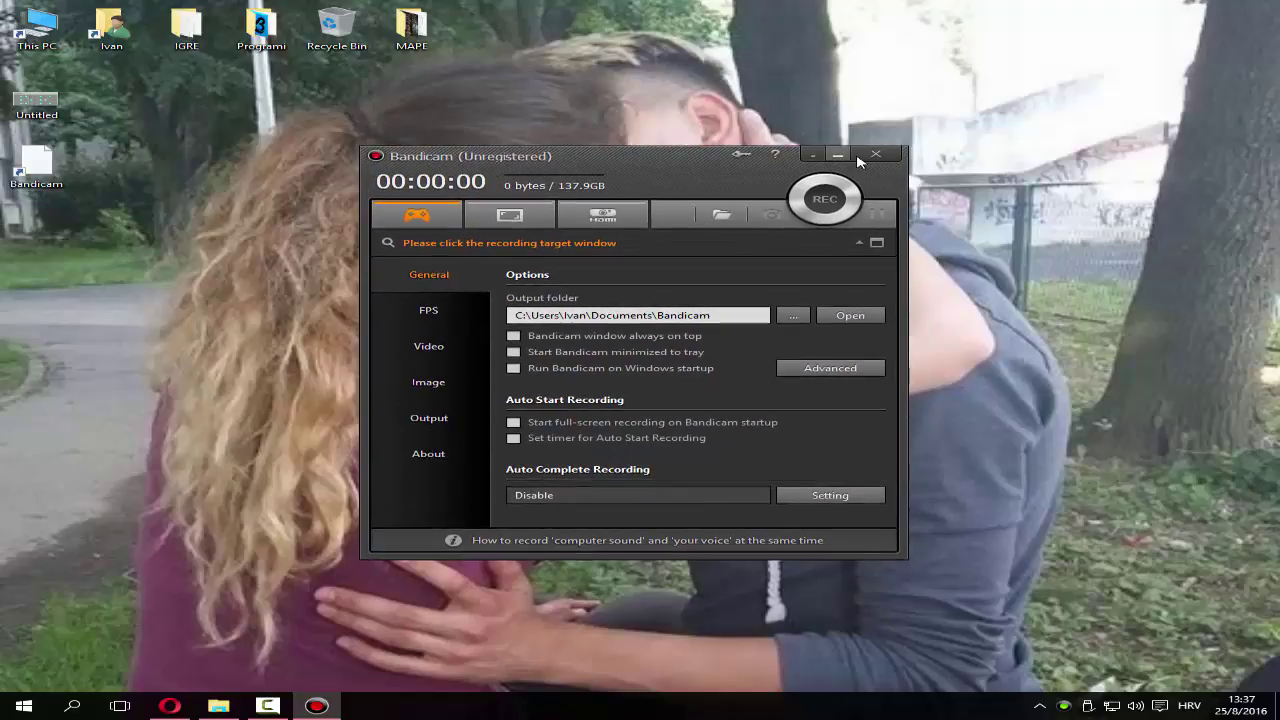
pyautogui.click(843, 147)
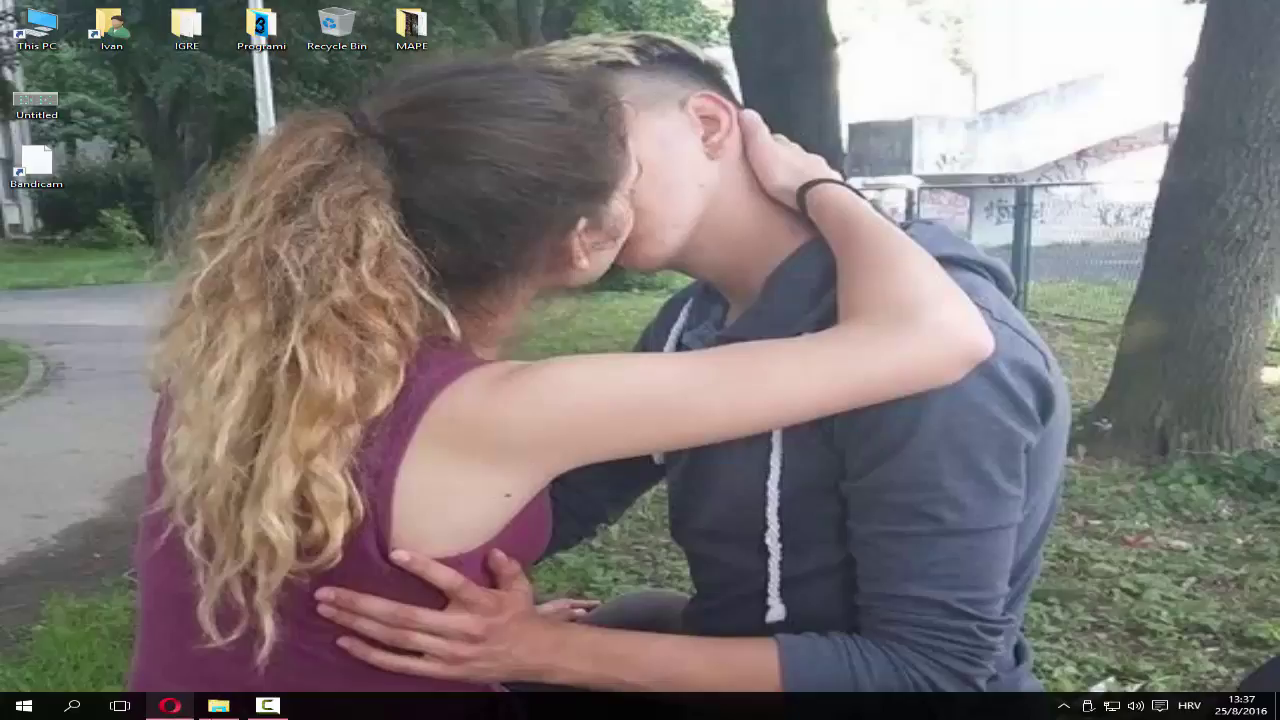
# Restore the Keymaker-MAZE folder and run keymaker as administrator
pyautogui.click(205, 708)
pyautogui.rightClick(512, 232)
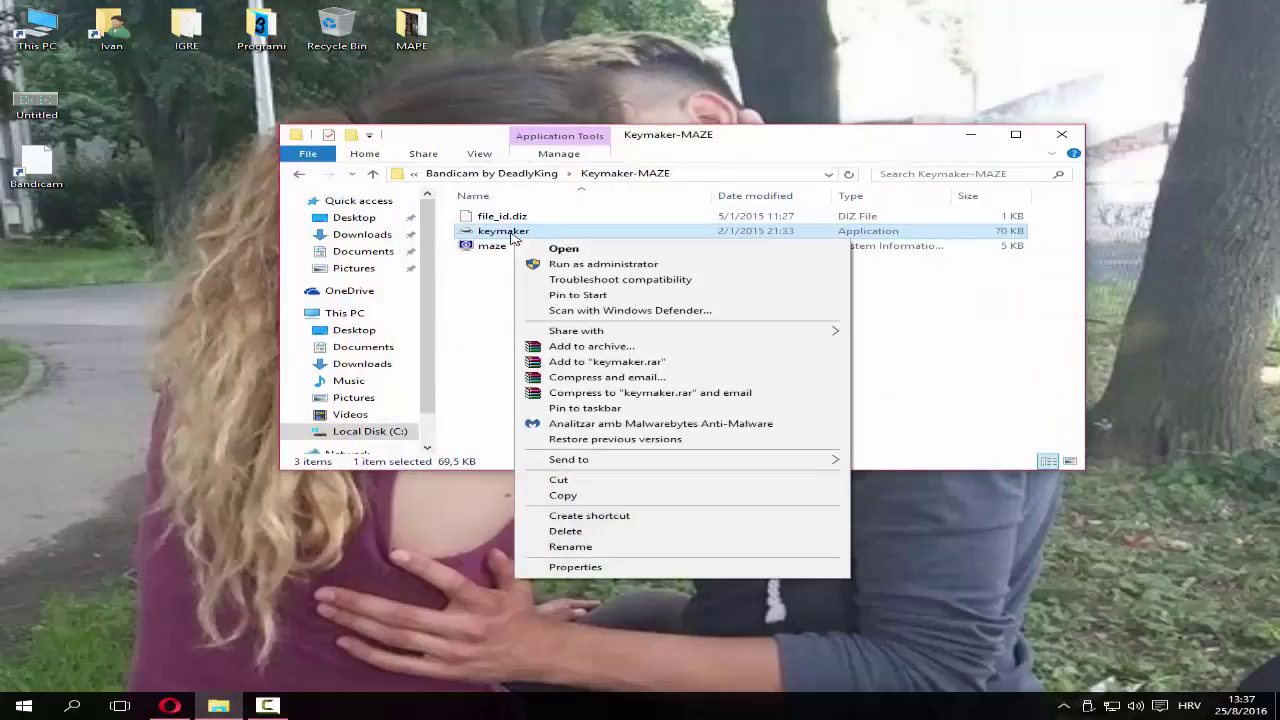
pyautogui.click(566, 263)
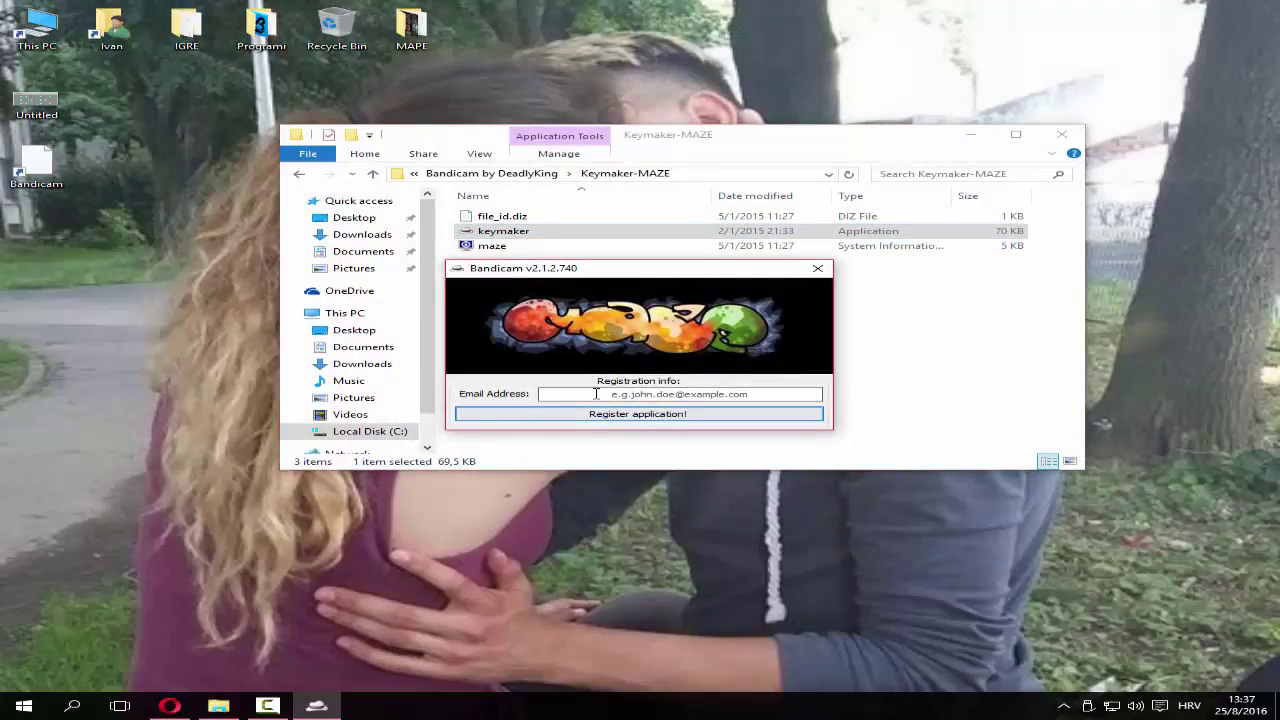
# Register Bandicam with an e-mail address, confirm success twice, and close the keymaker
pyautogui.click(596, 393)
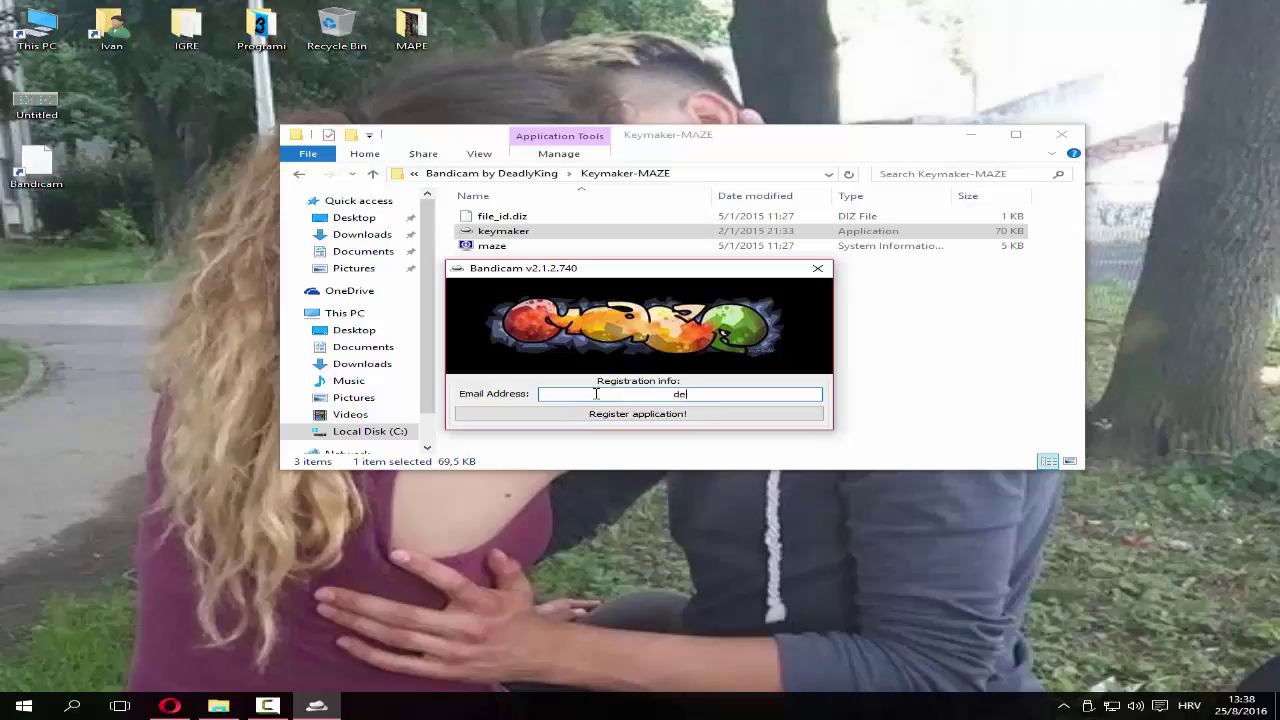
pyautogui.click(665, 417)
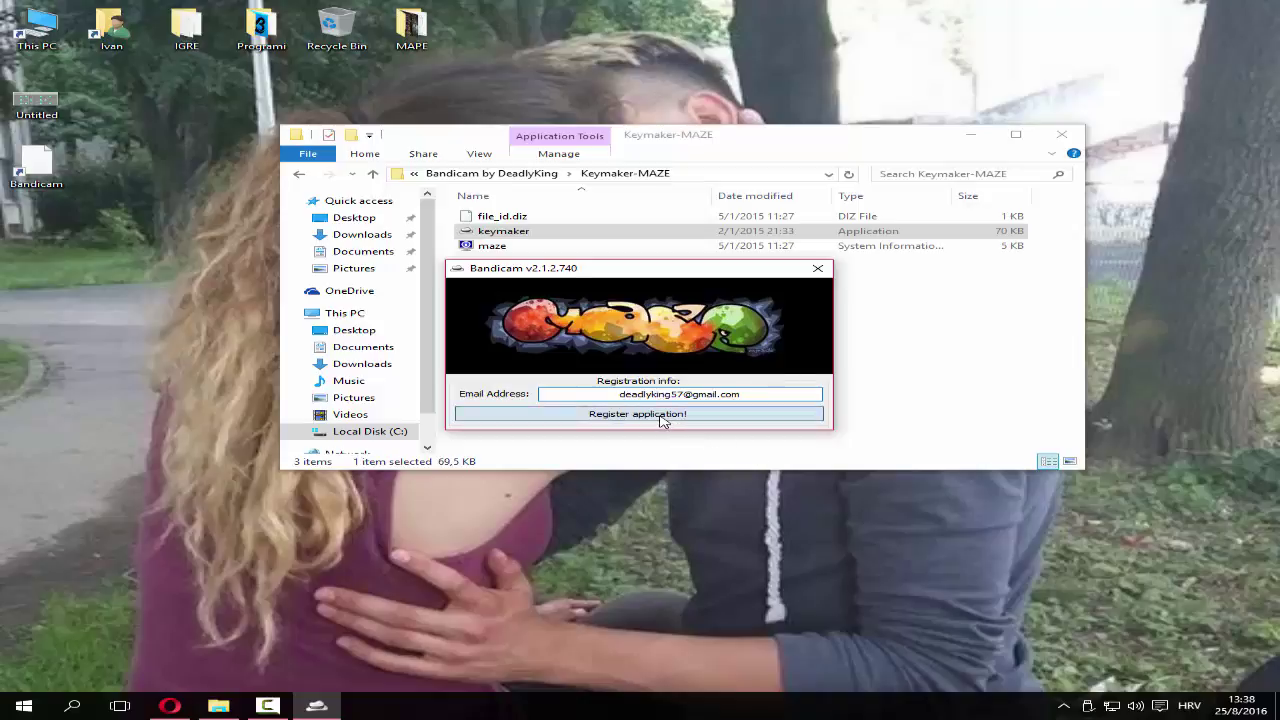
pyautogui.click(727, 405)
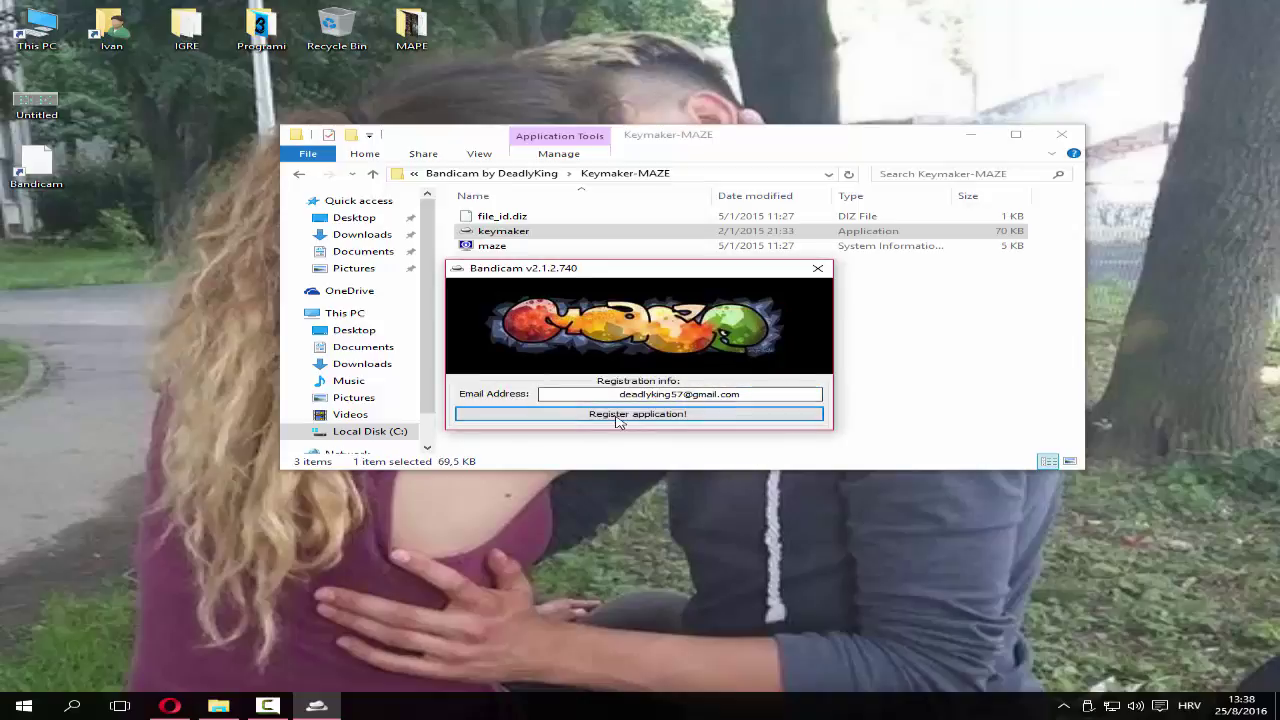
pyautogui.click(616, 418)
pyautogui.click(729, 400)
pyautogui.click(817, 268)
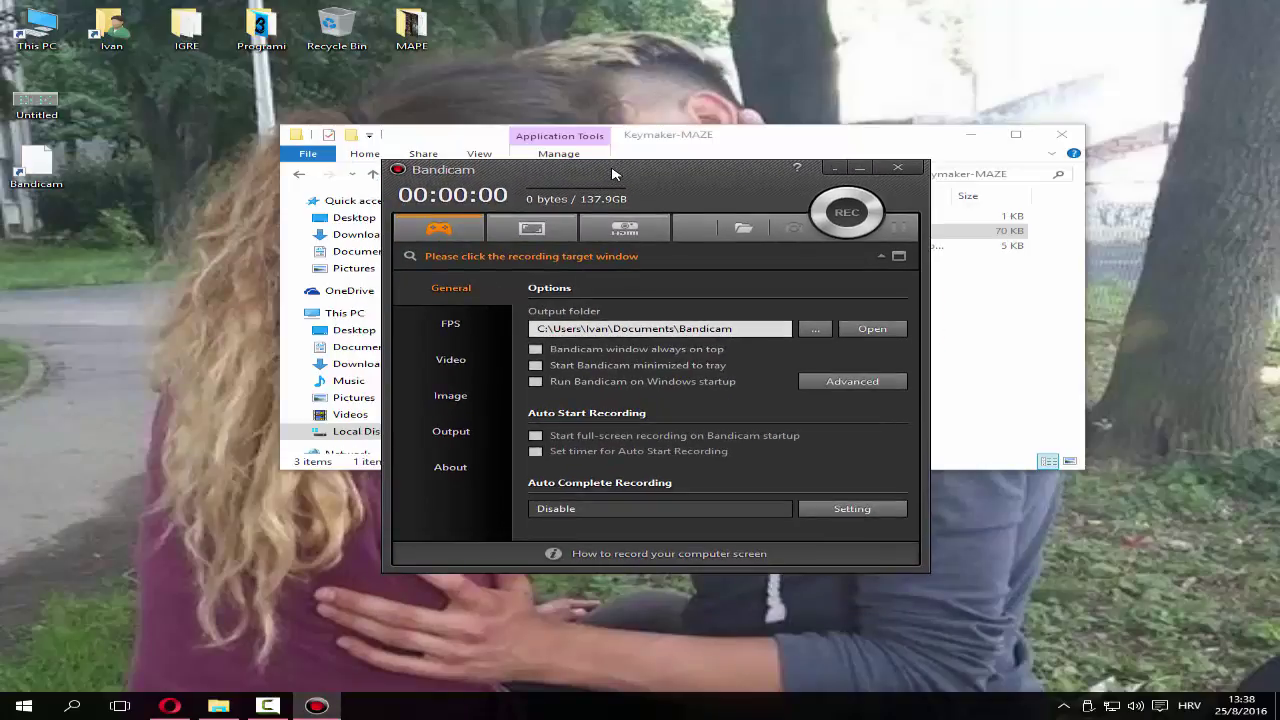
# Reposition the Bandicam window and bring the keymaker folder forward without changing anything
pyautogui.moveTo(604, 180); pyautogui.dragTo(622, 174)
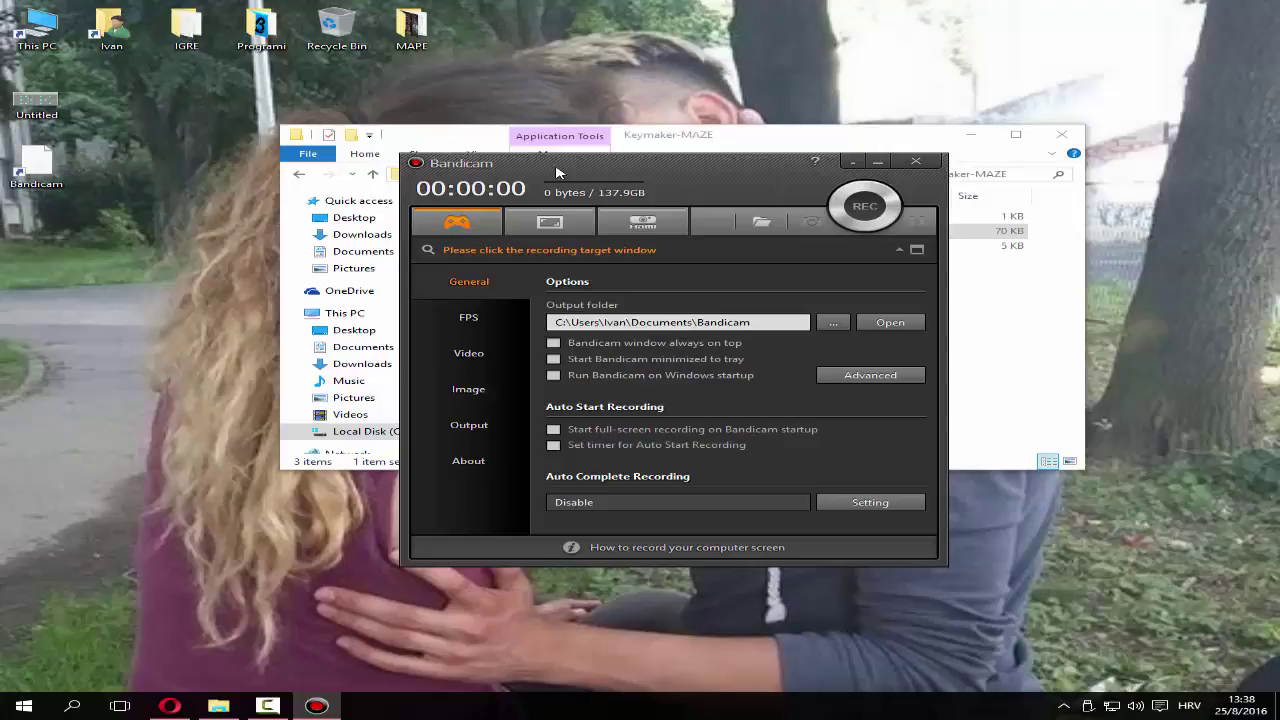
pyautogui.click(789, 141)
pyautogui.rightClick(481, 231)
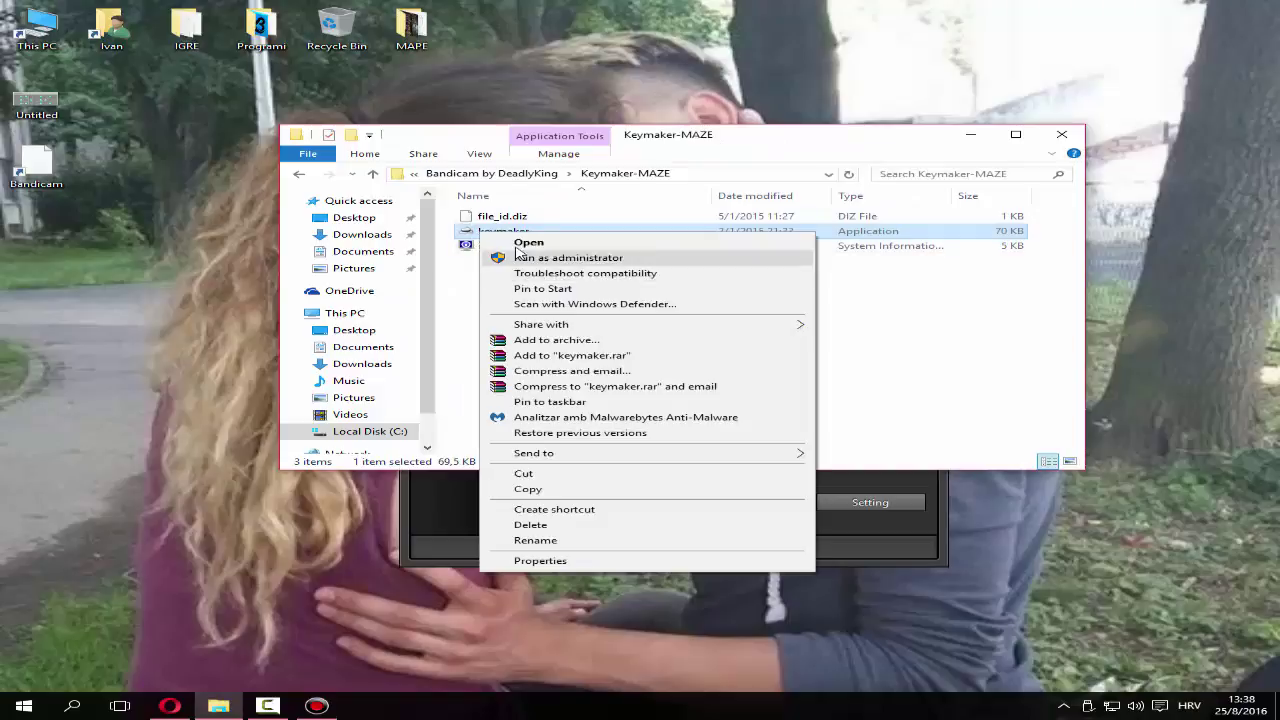
pyautogui.click(970, 336)
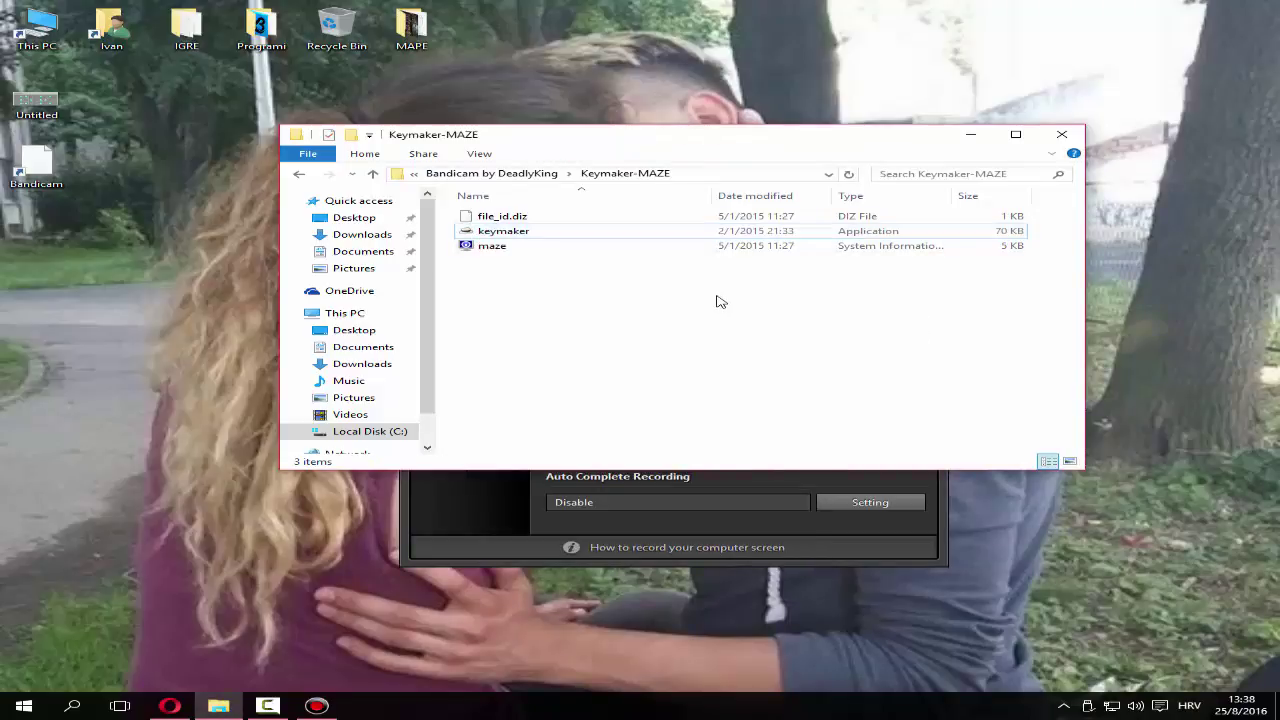
# Close Bandicam and the keymaker folder, then restore Opera's MediaFire download page
pyautogui.click(708, 520)
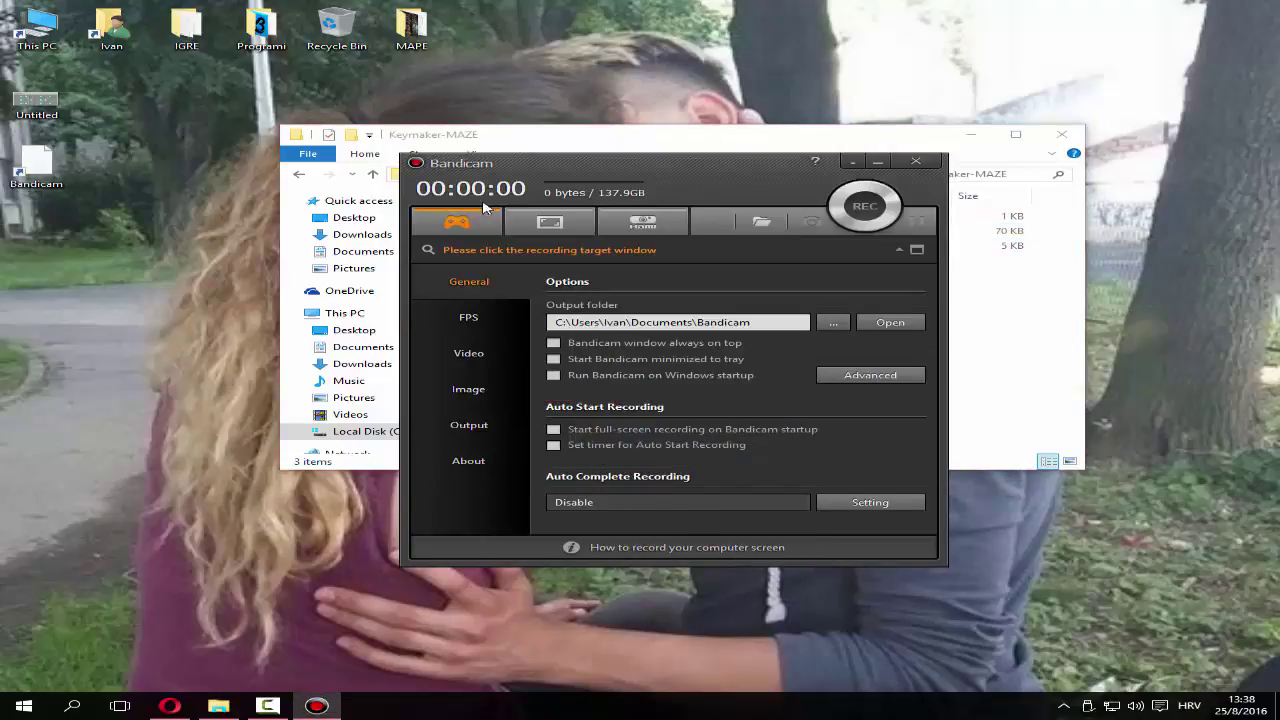
pyautogui.moveTo(488, 172); pyautogui.dragTo(507, 148)
pyautogui.click(934, 137)
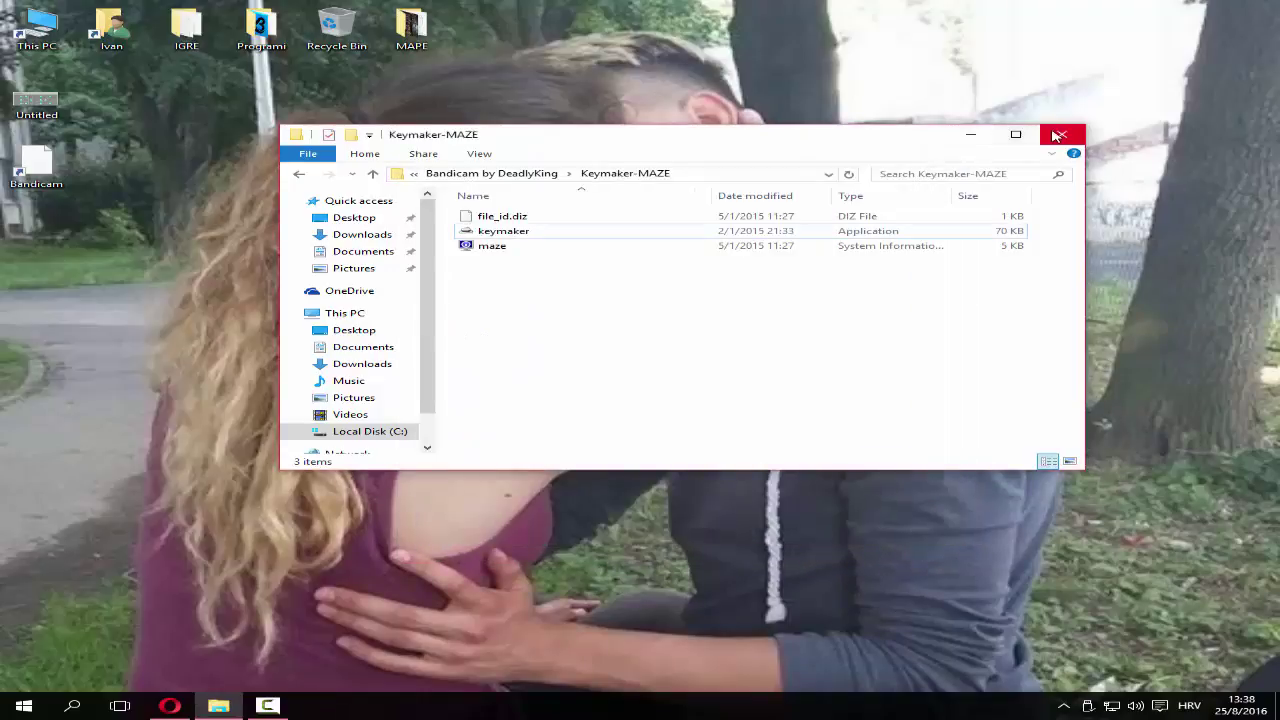
pyautogui.click(1060, 134)
pyautogui.click(167, 703)
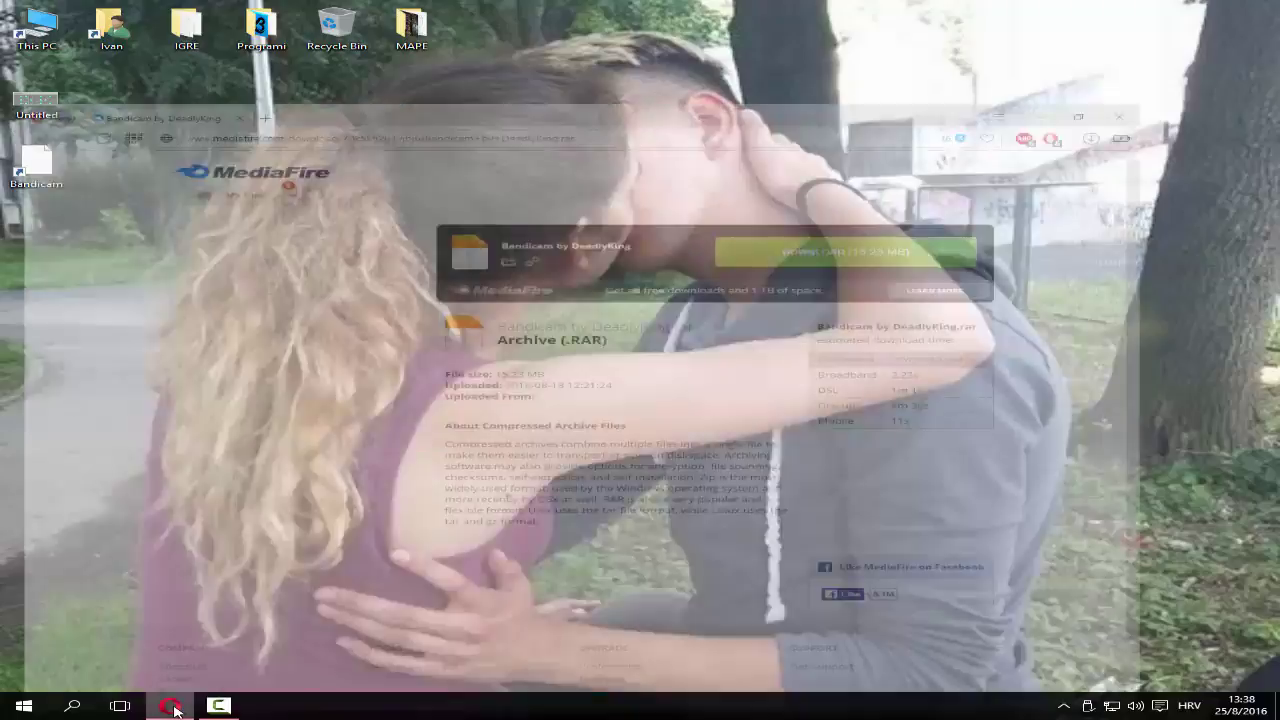